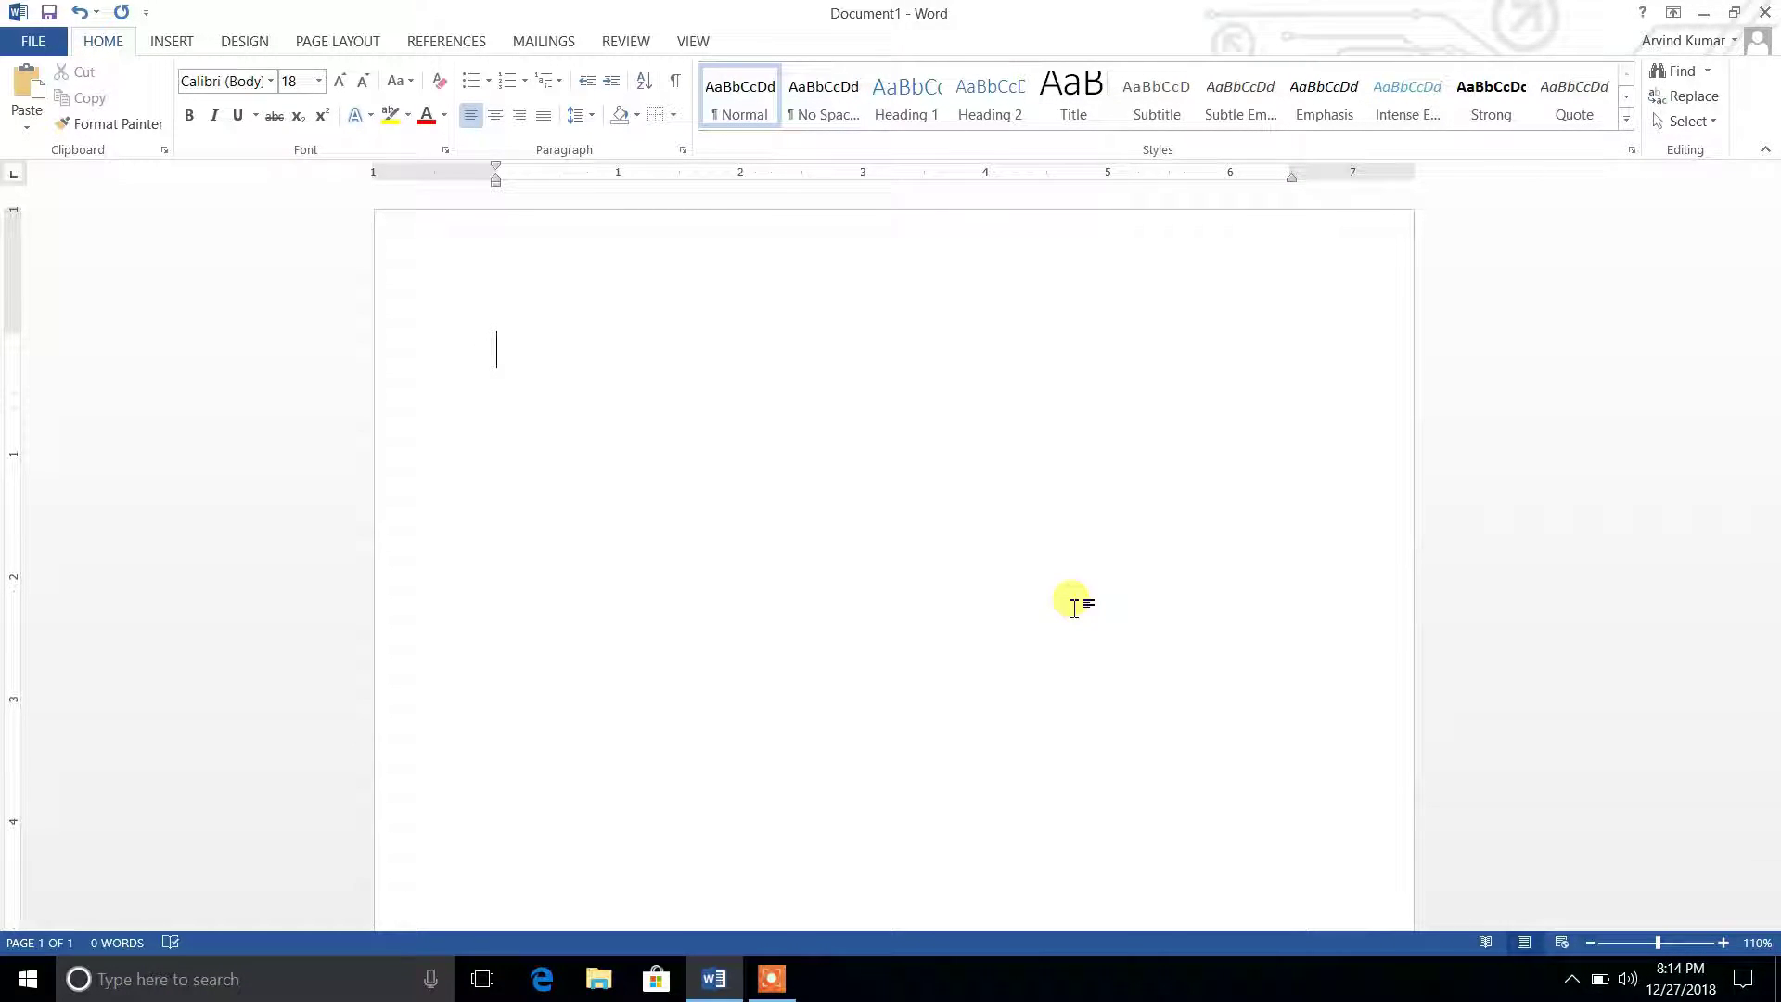
# Type =rand() to generate sample paragraphs, then undo back to the bare =rand() line.
pyautogui.write('=ra')
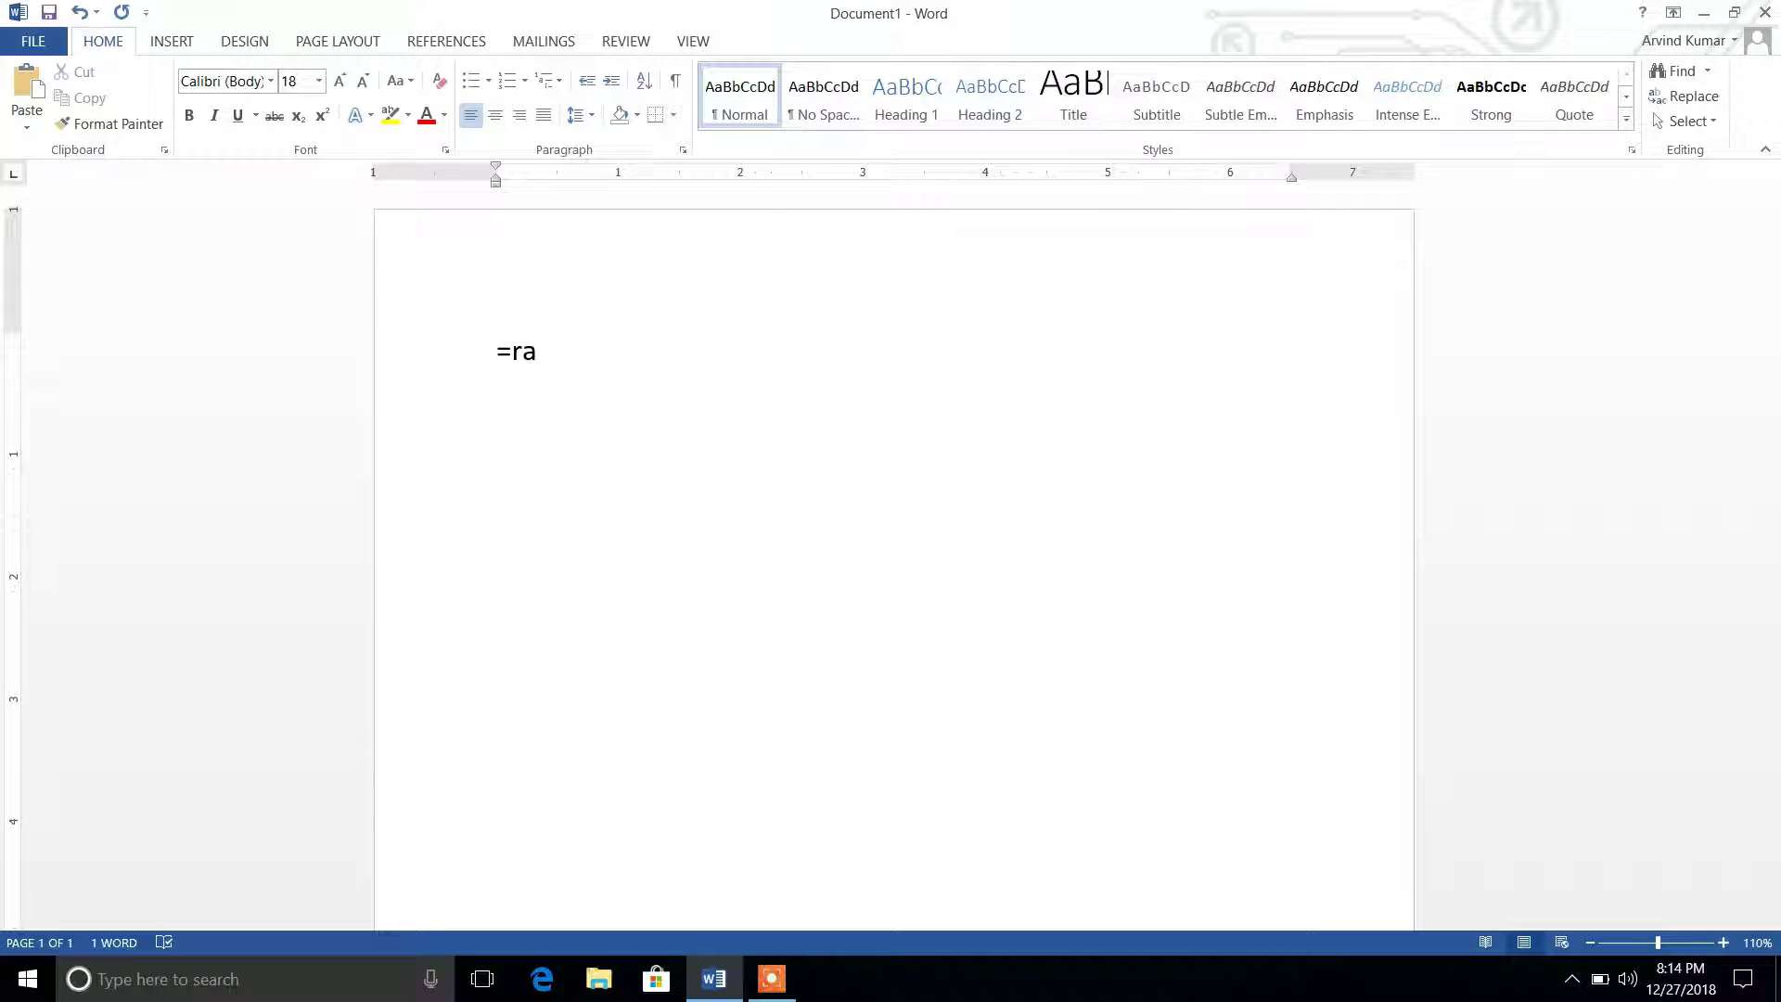
pyautogui.write('nd()')
pyautogui.press('Return')
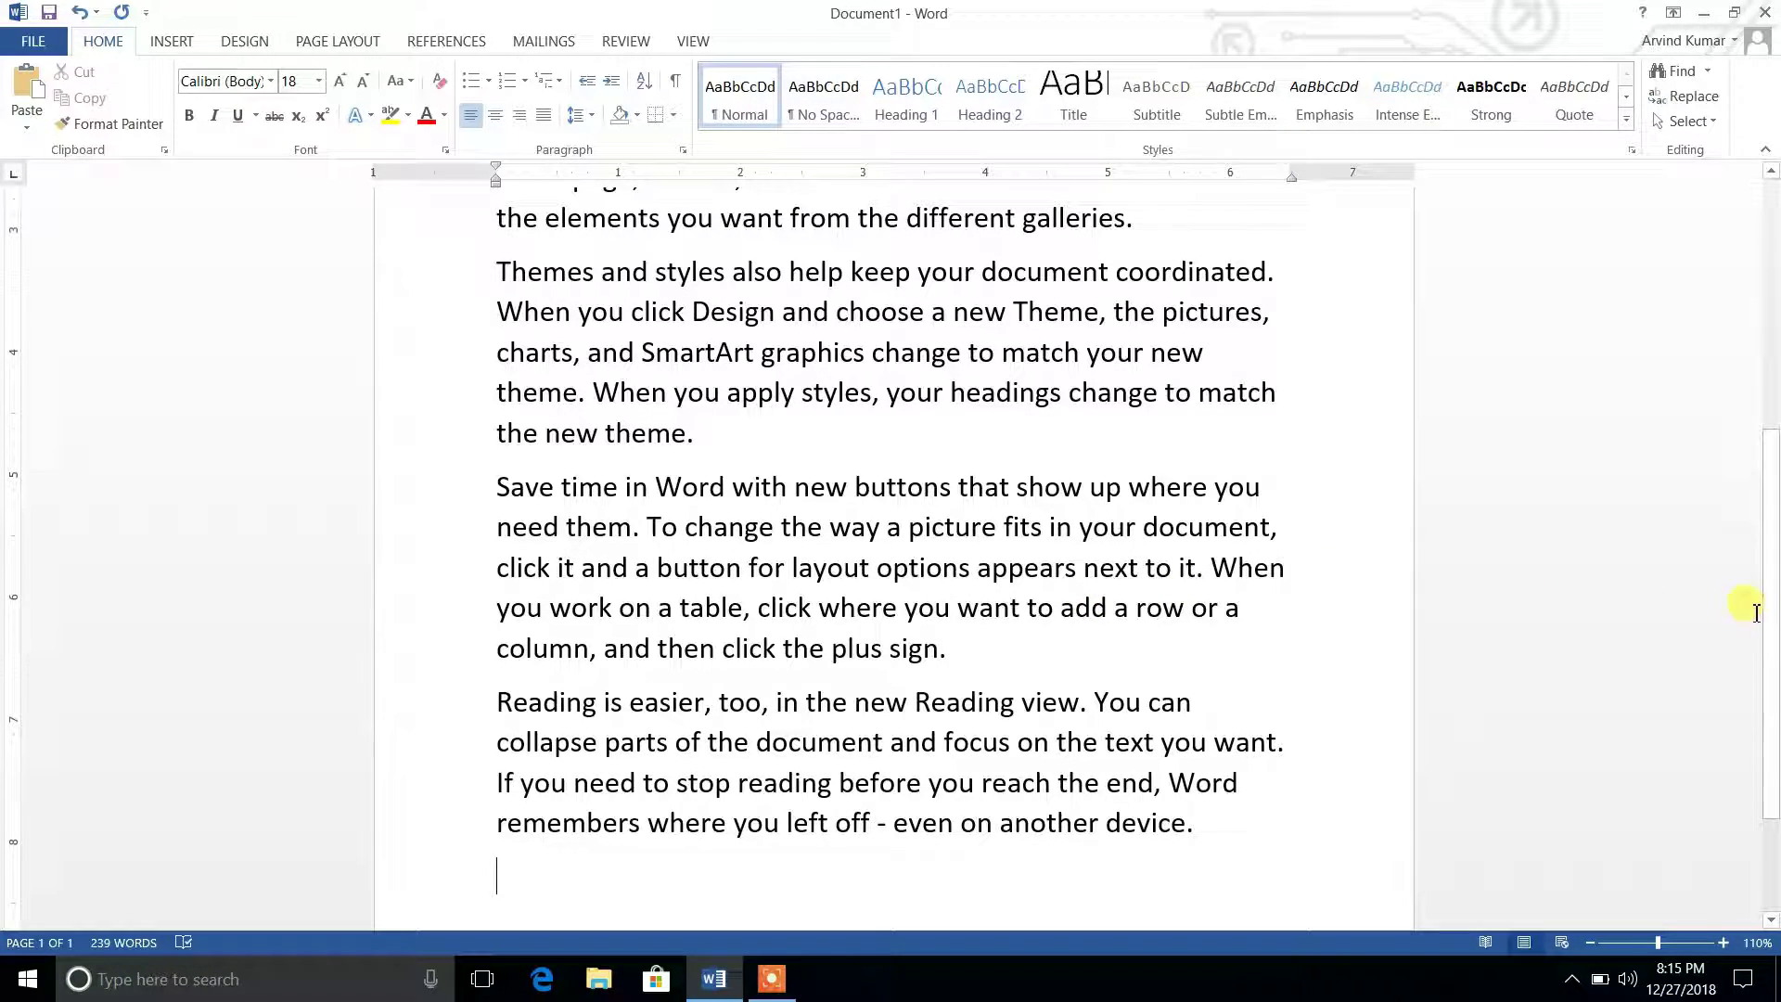
pyautogui.moveTo(1772, 616); pyautogui.dragTo(1768, 312)
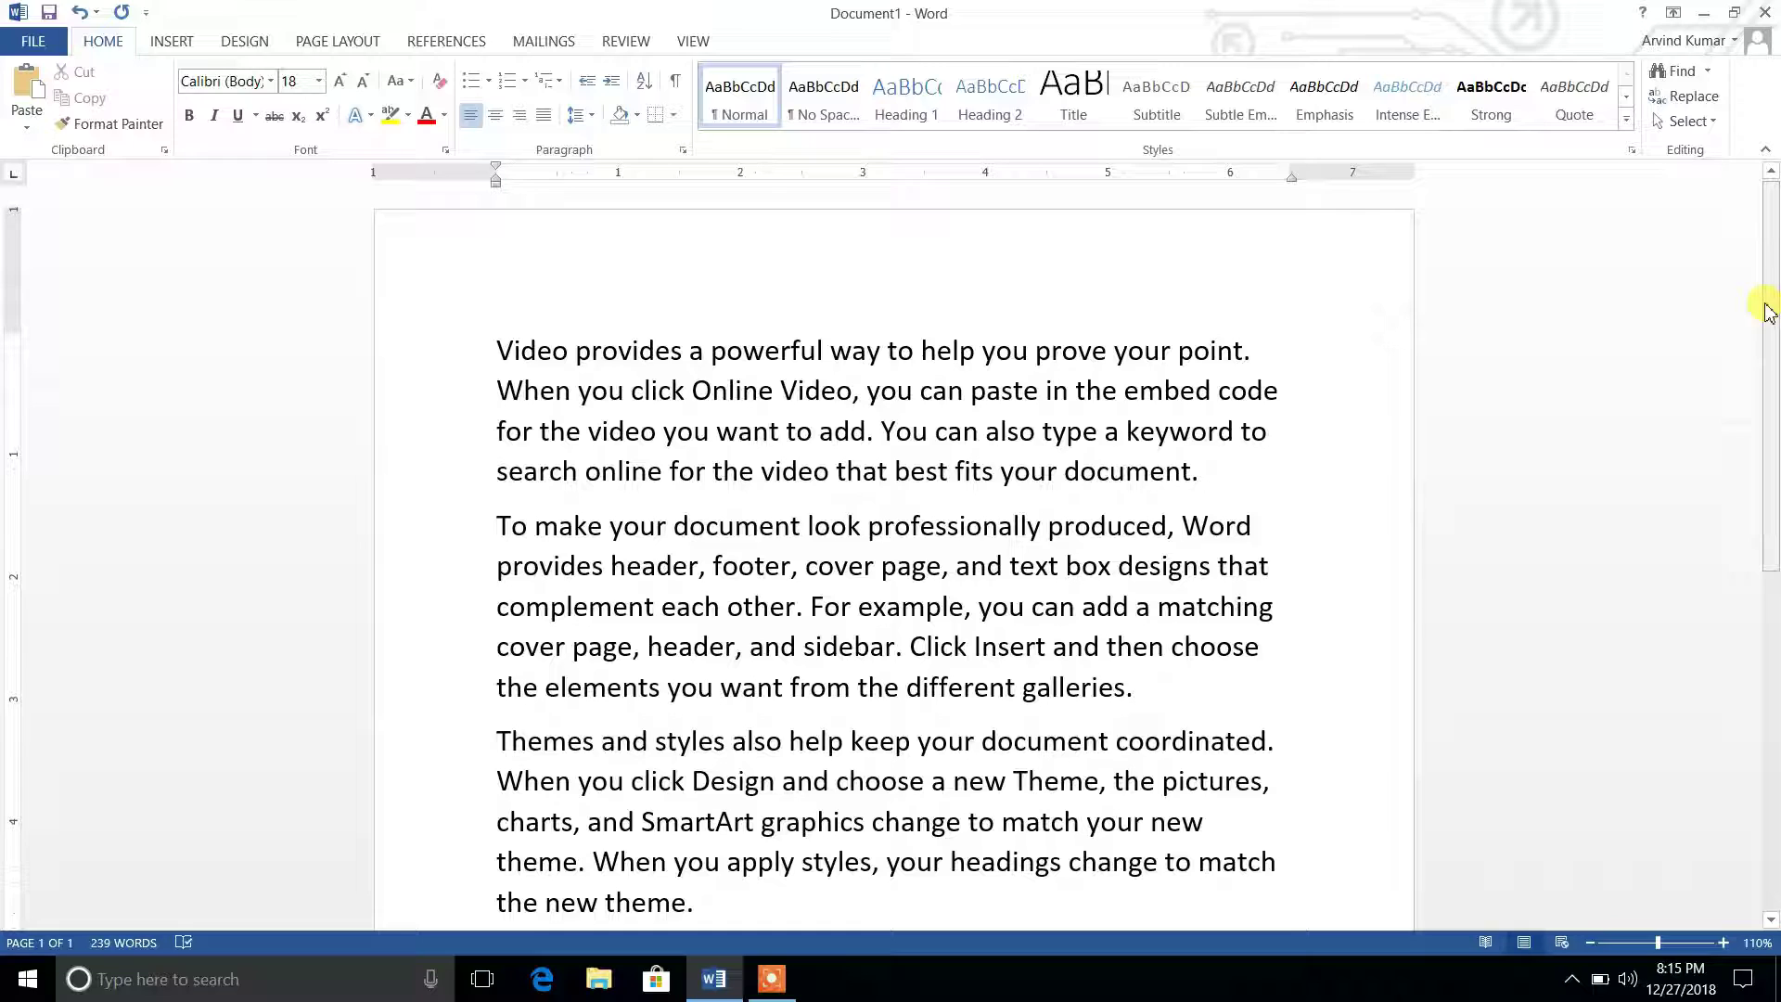
pyautogui.hotkey('ctrl', 'z')
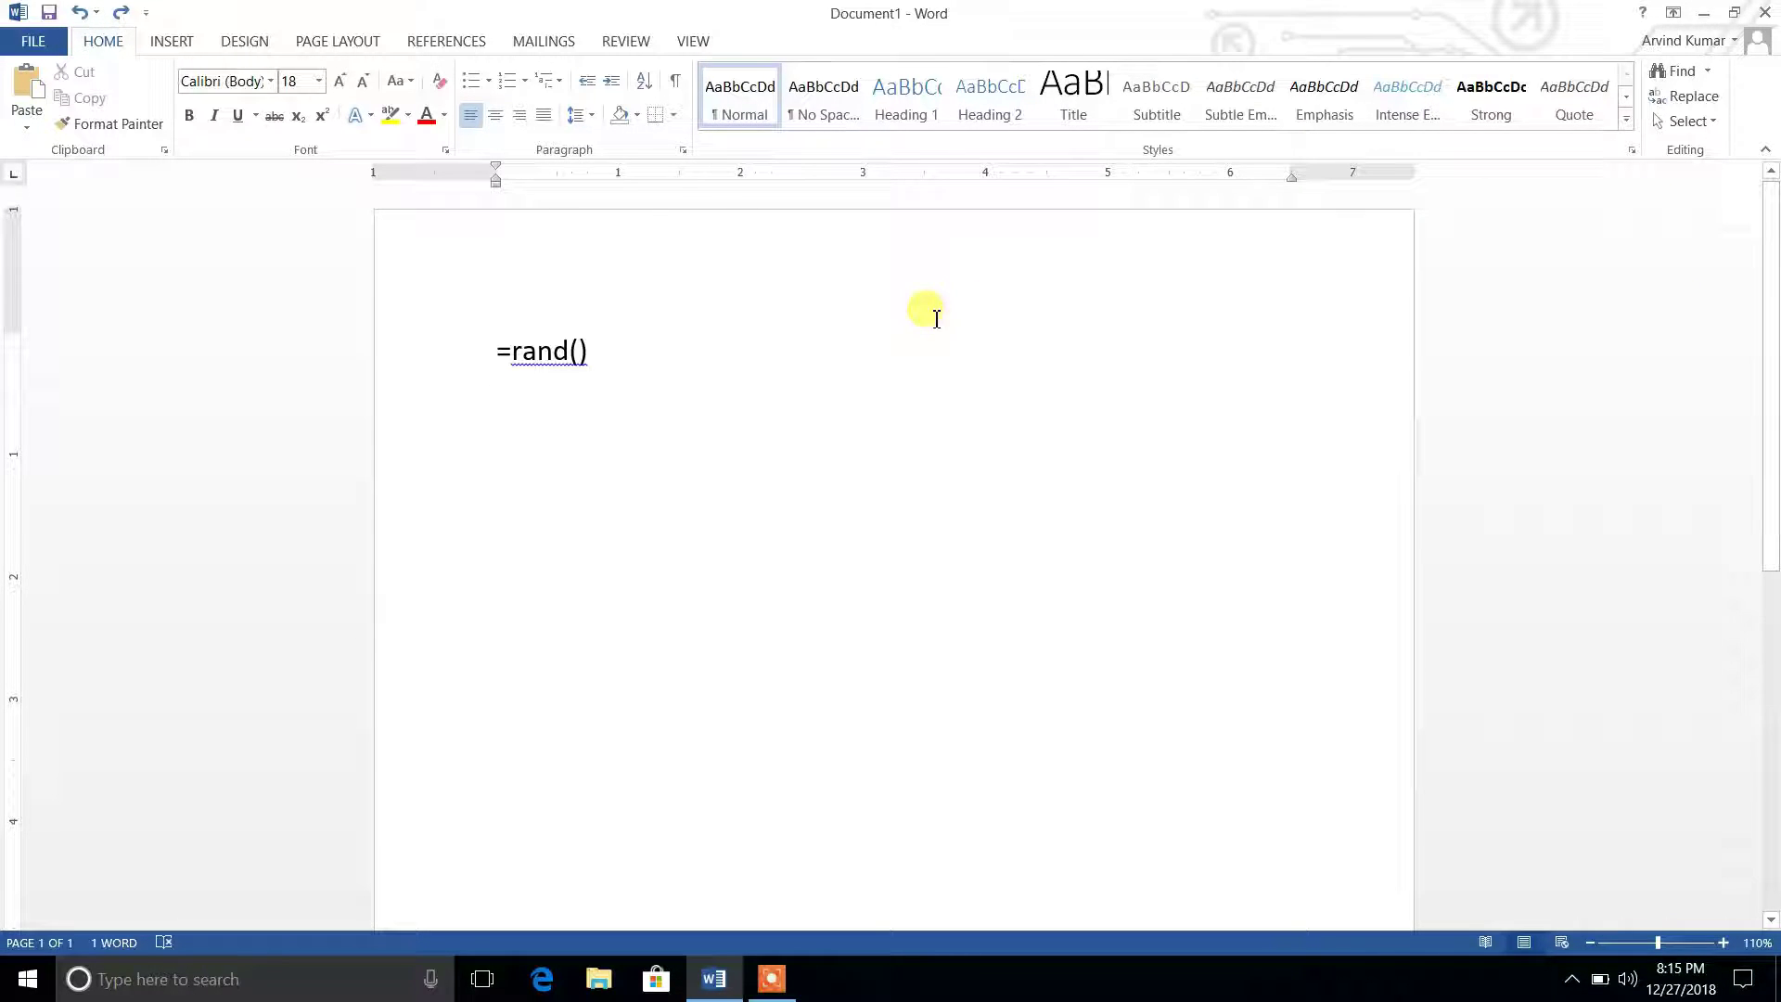
# Change the formula to =rand(1,1), generate its one sentence, then undo it.
pyautogui.click(578, 353)
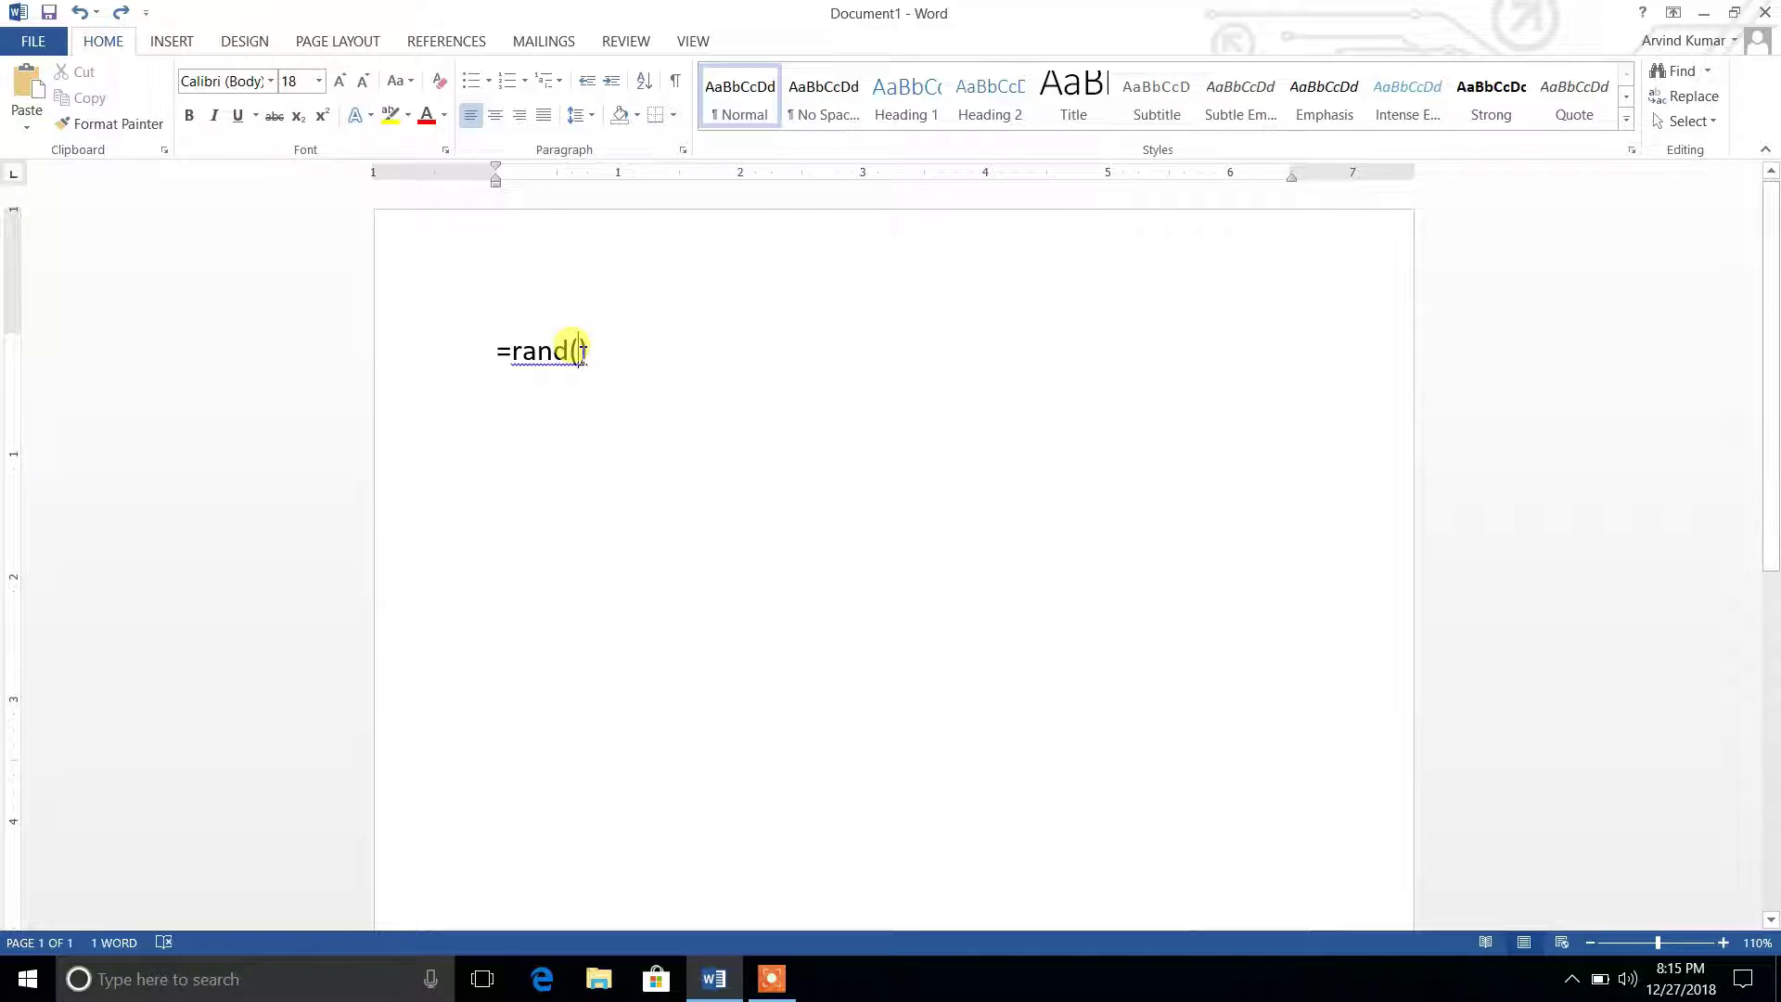
pyautogui.write('p')
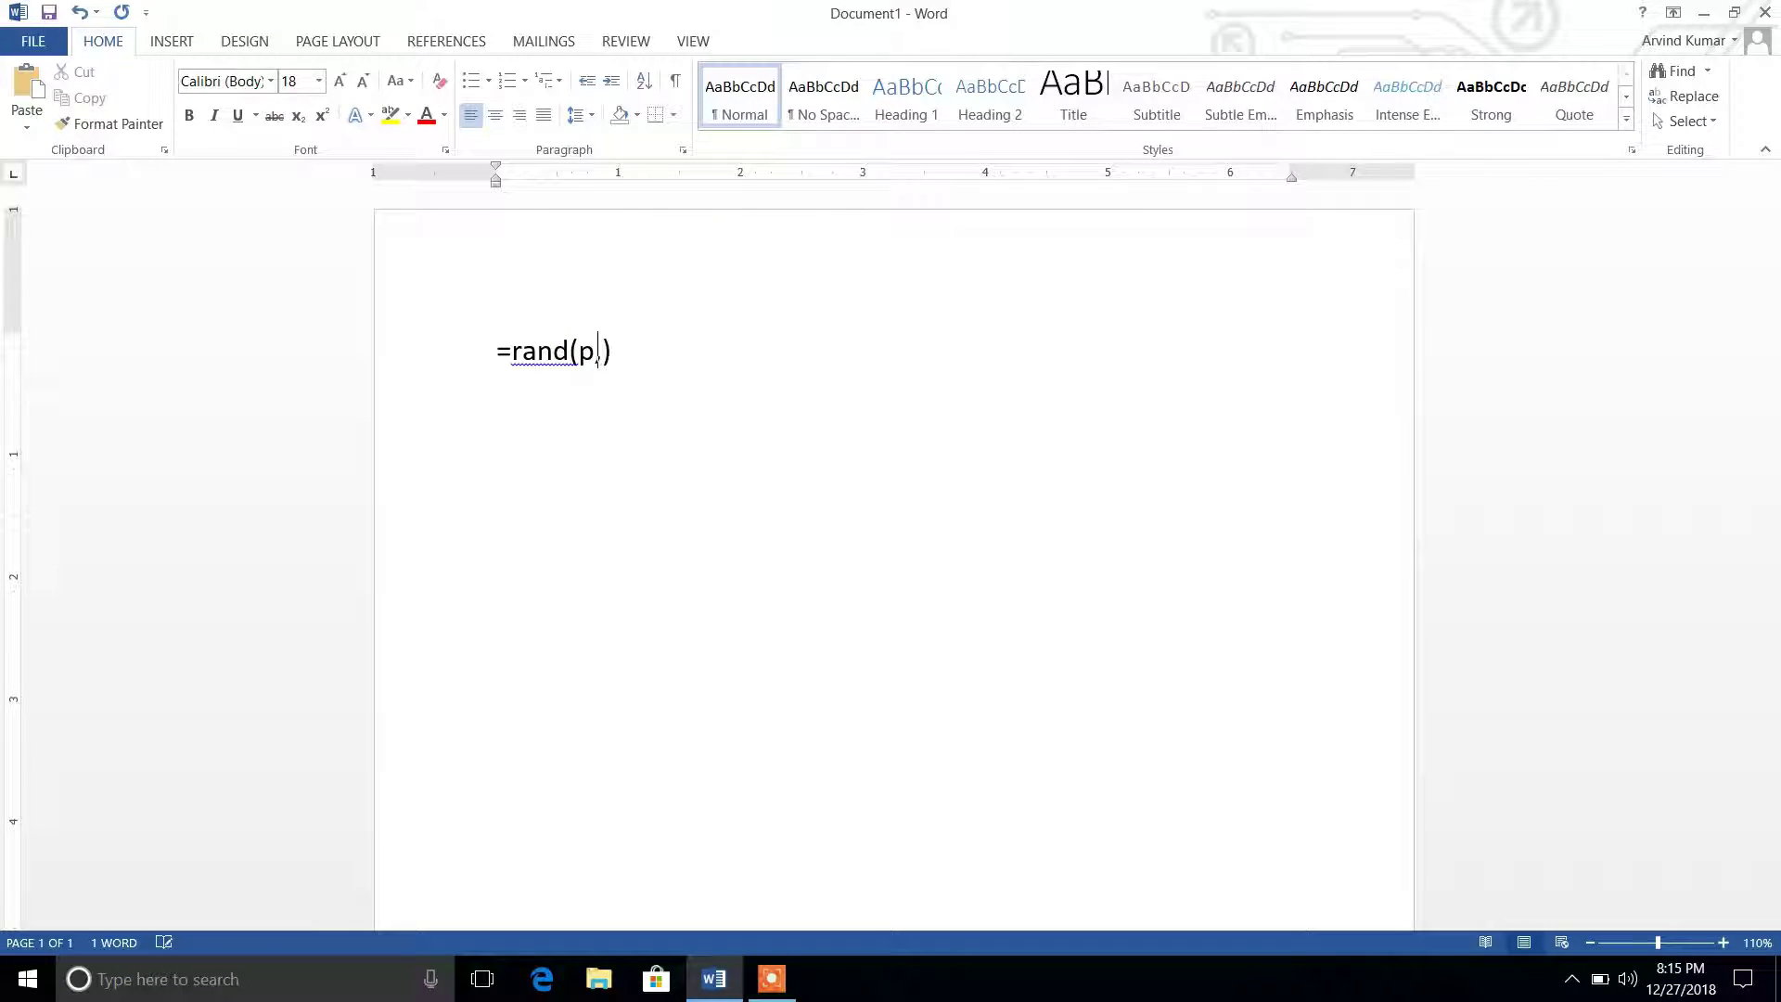
pyautogui.write(',s')
pyautogui.press('Return')
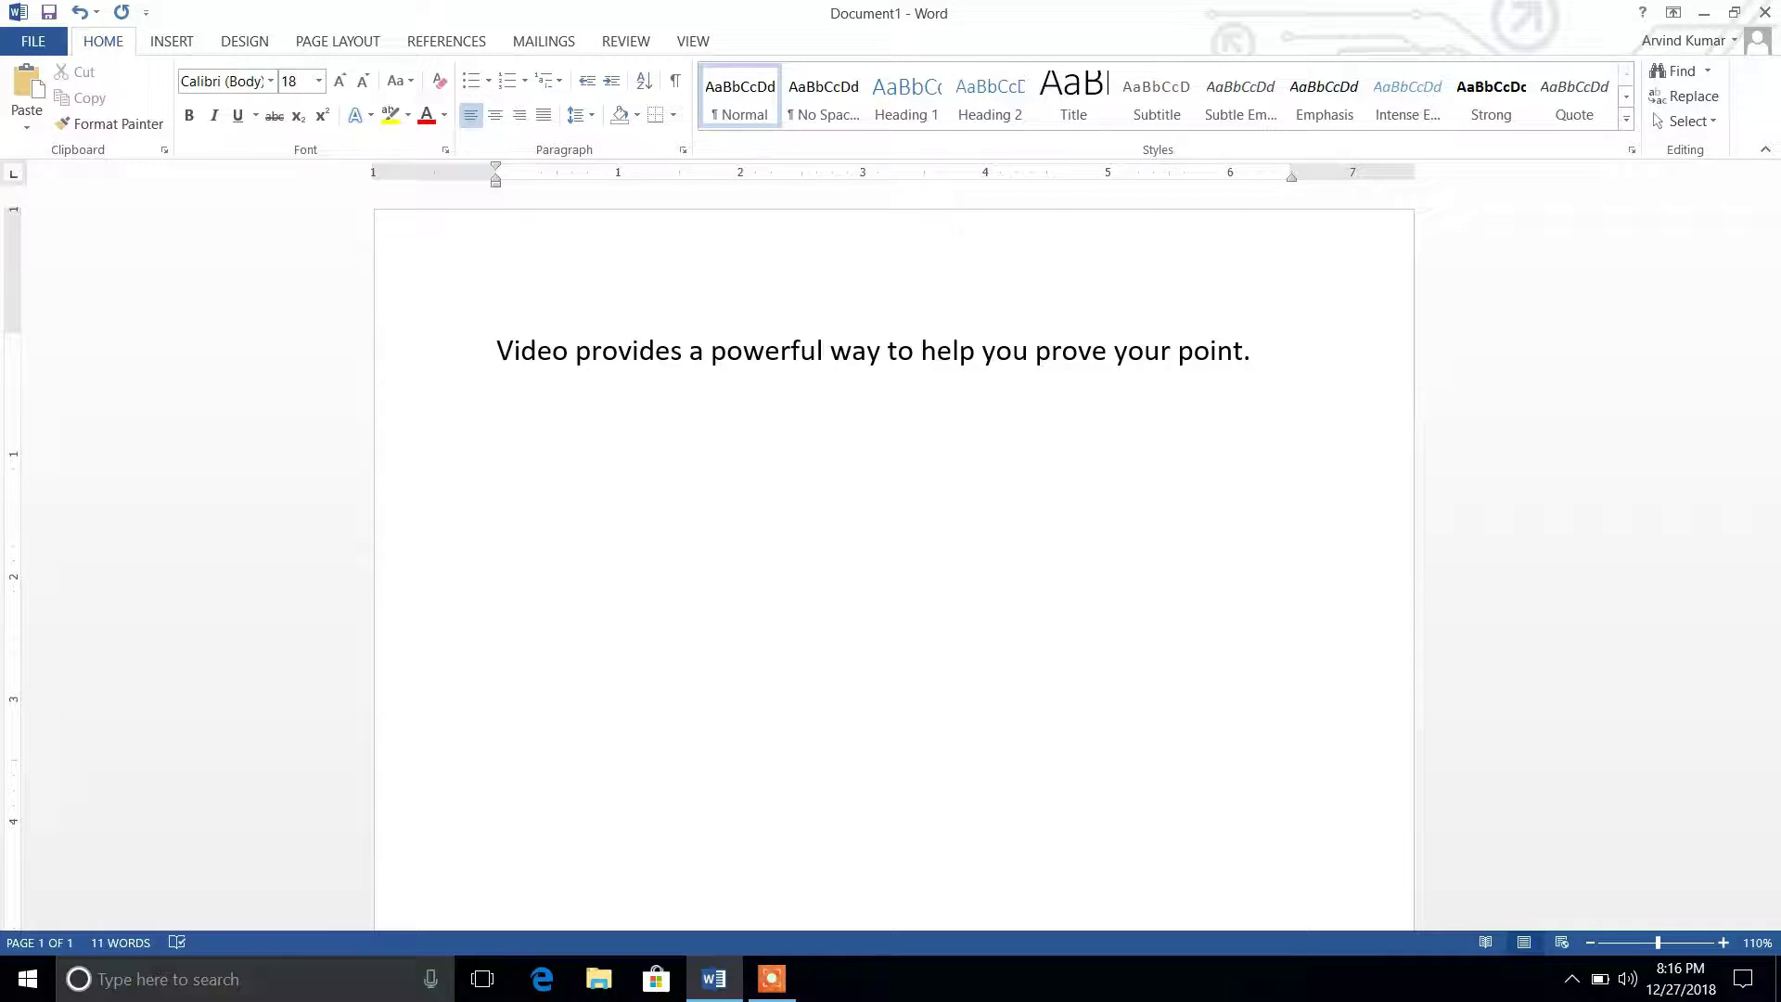
pyautogui.hotkey('ctrl', 'z')
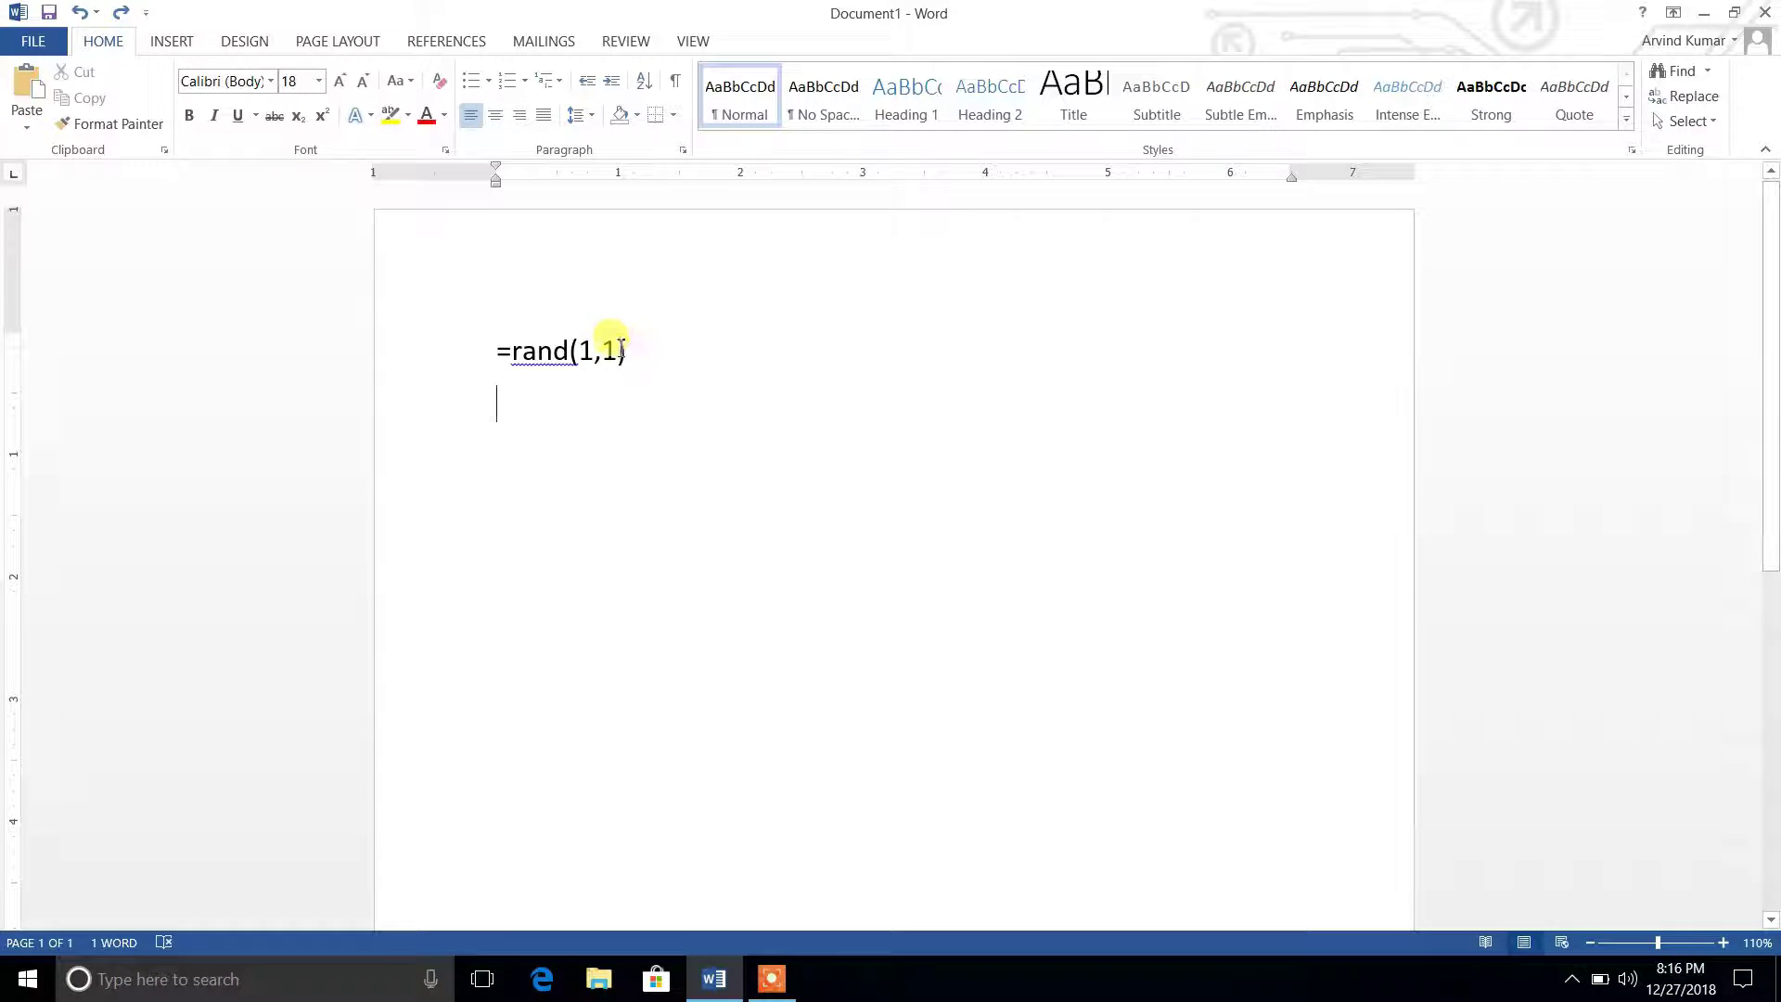
# Change the formula to =rand(1,2) and generate the two-sentence paragraph, pointing out each sentence end.
pyautogui.click(617, 351)
pyautogui.press('BackSpace')
pyautogui.write('2')
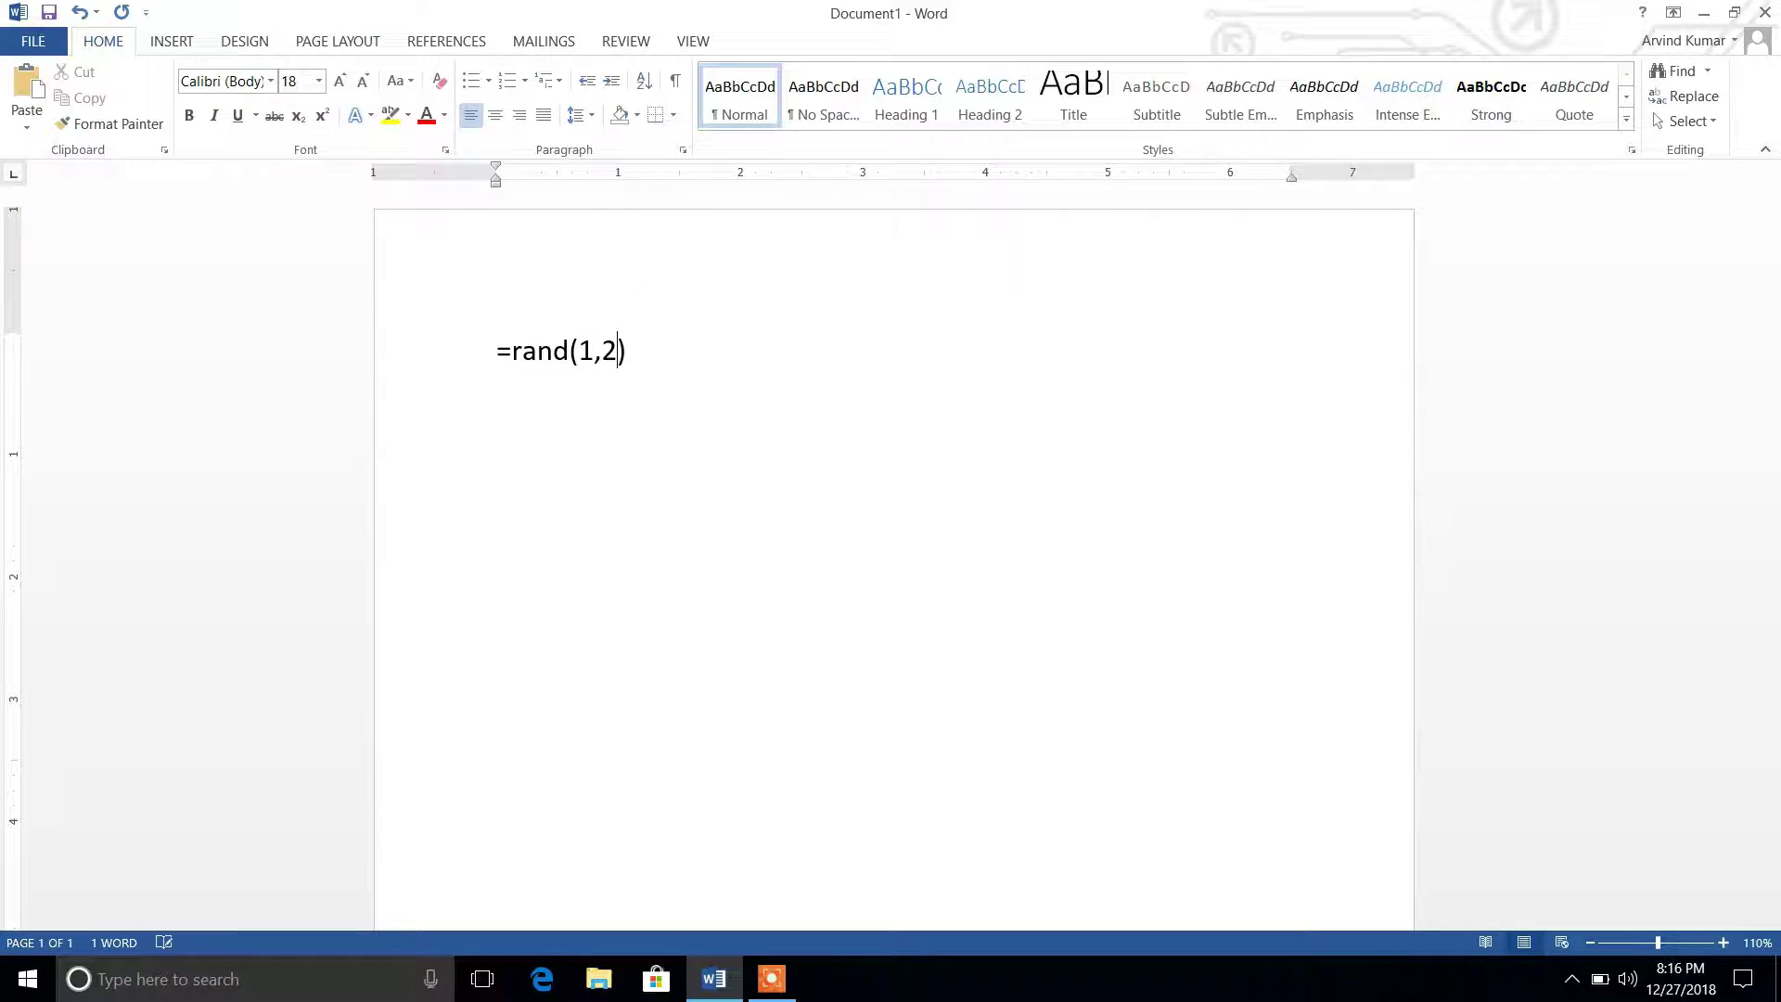
pyautogui.press('End')
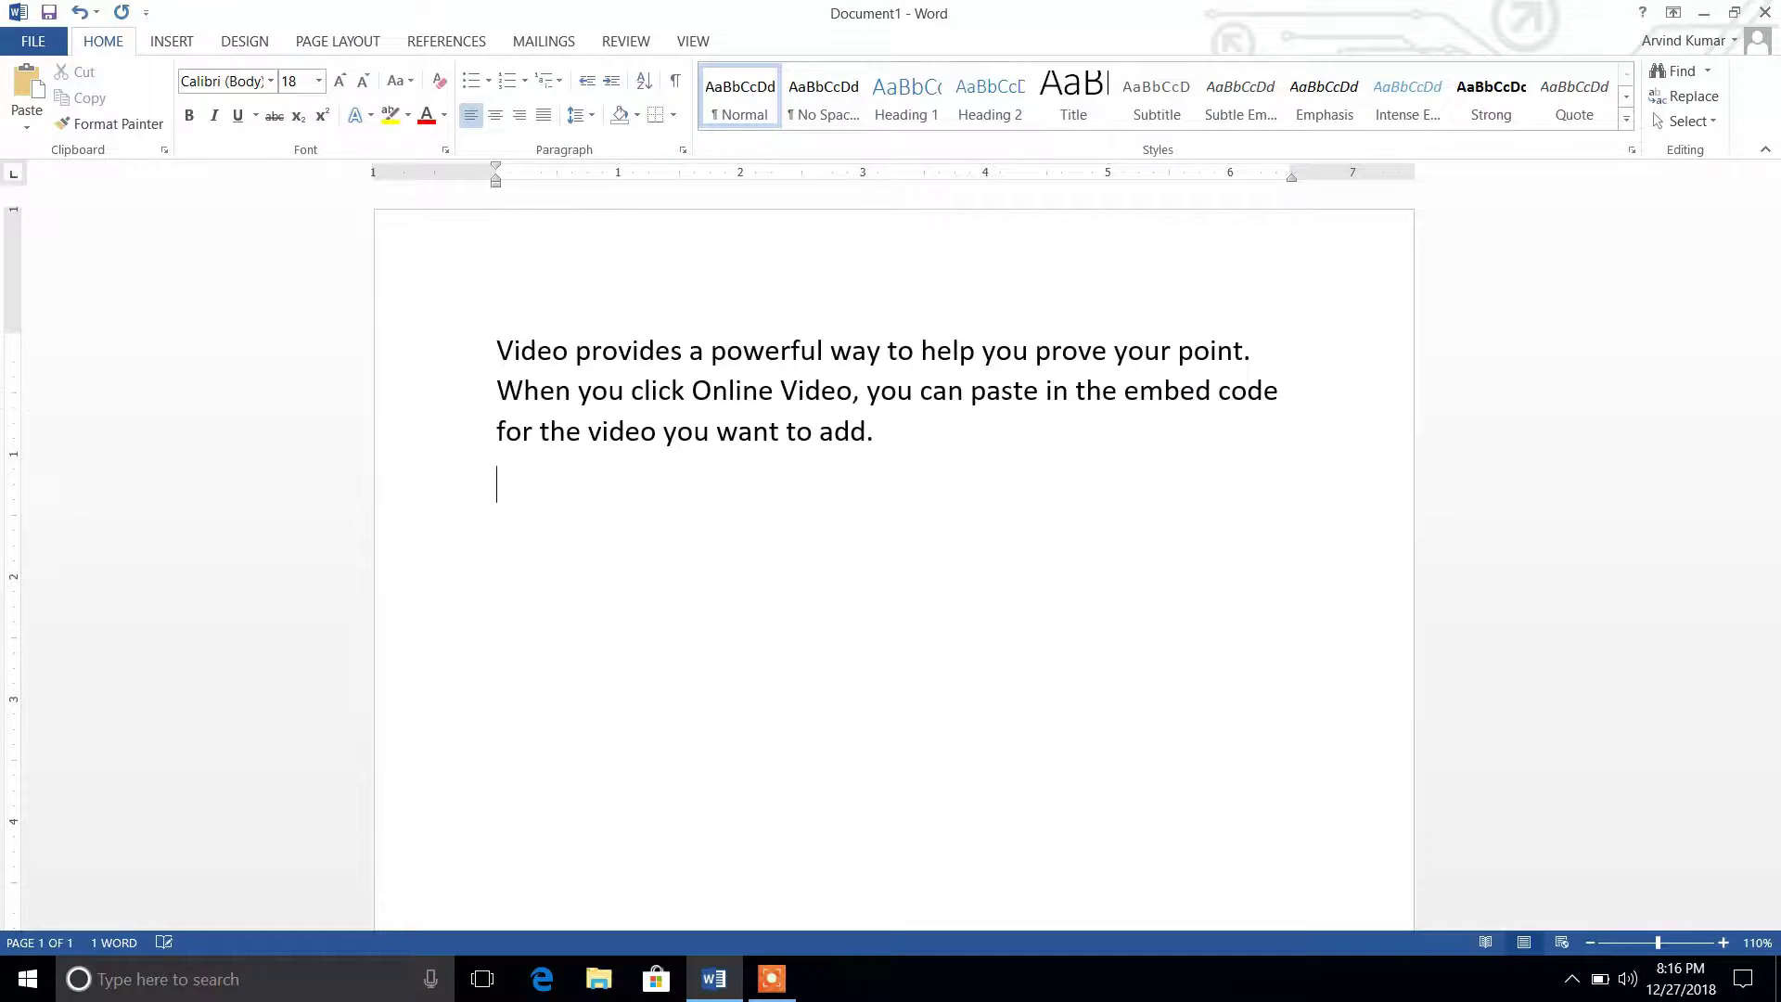
pyautogui.press('Return')
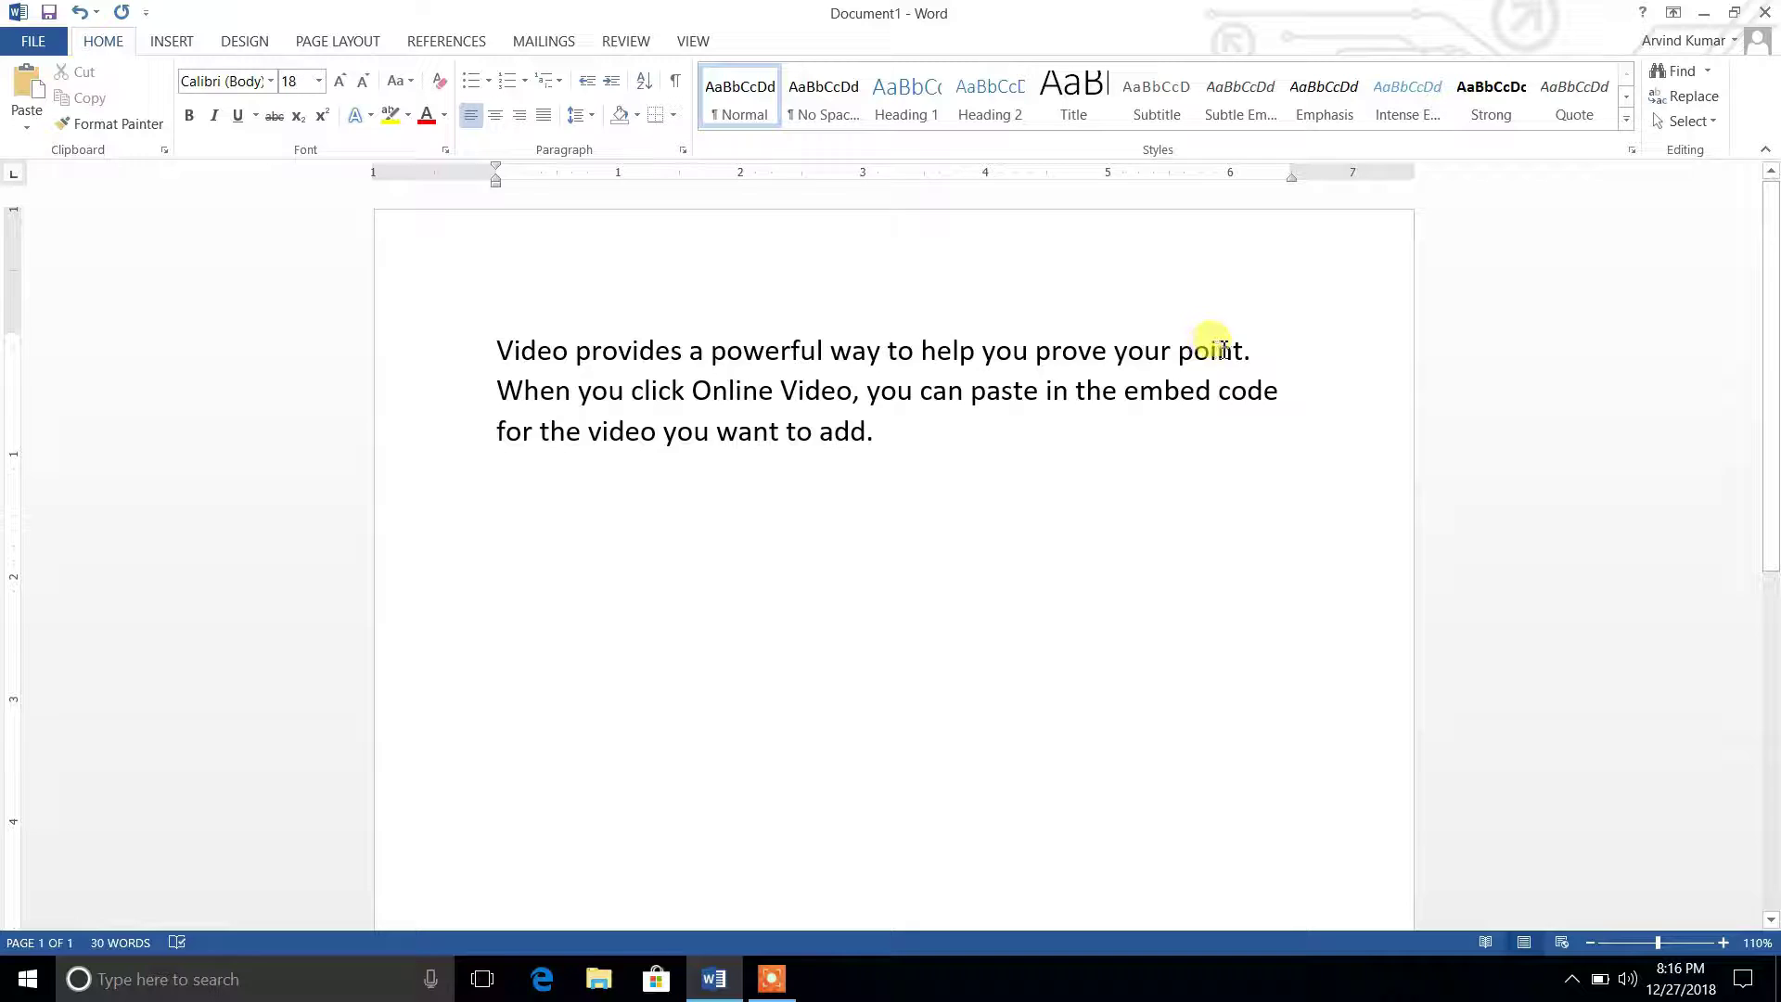
pyautogui.click(1258, 353)
pyautogui.click(883, 440)
pyautogui.hotkey('ctrl', 'z')
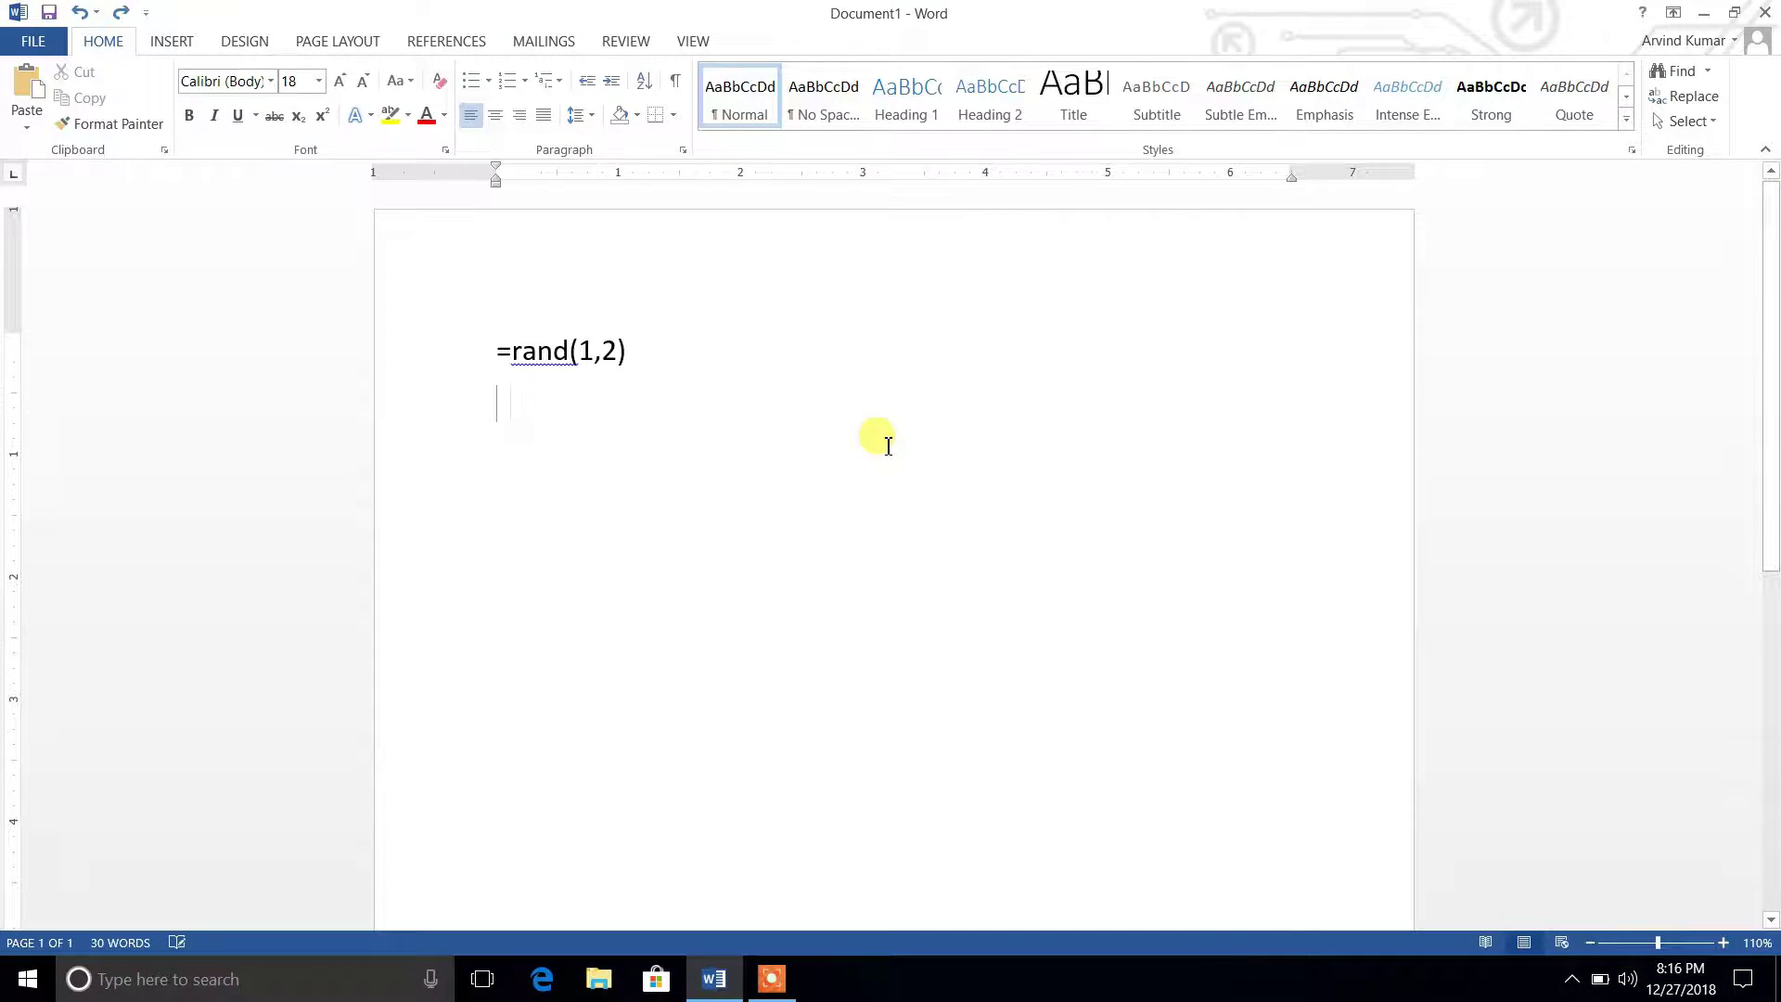
pyautogui.click(618, 356)
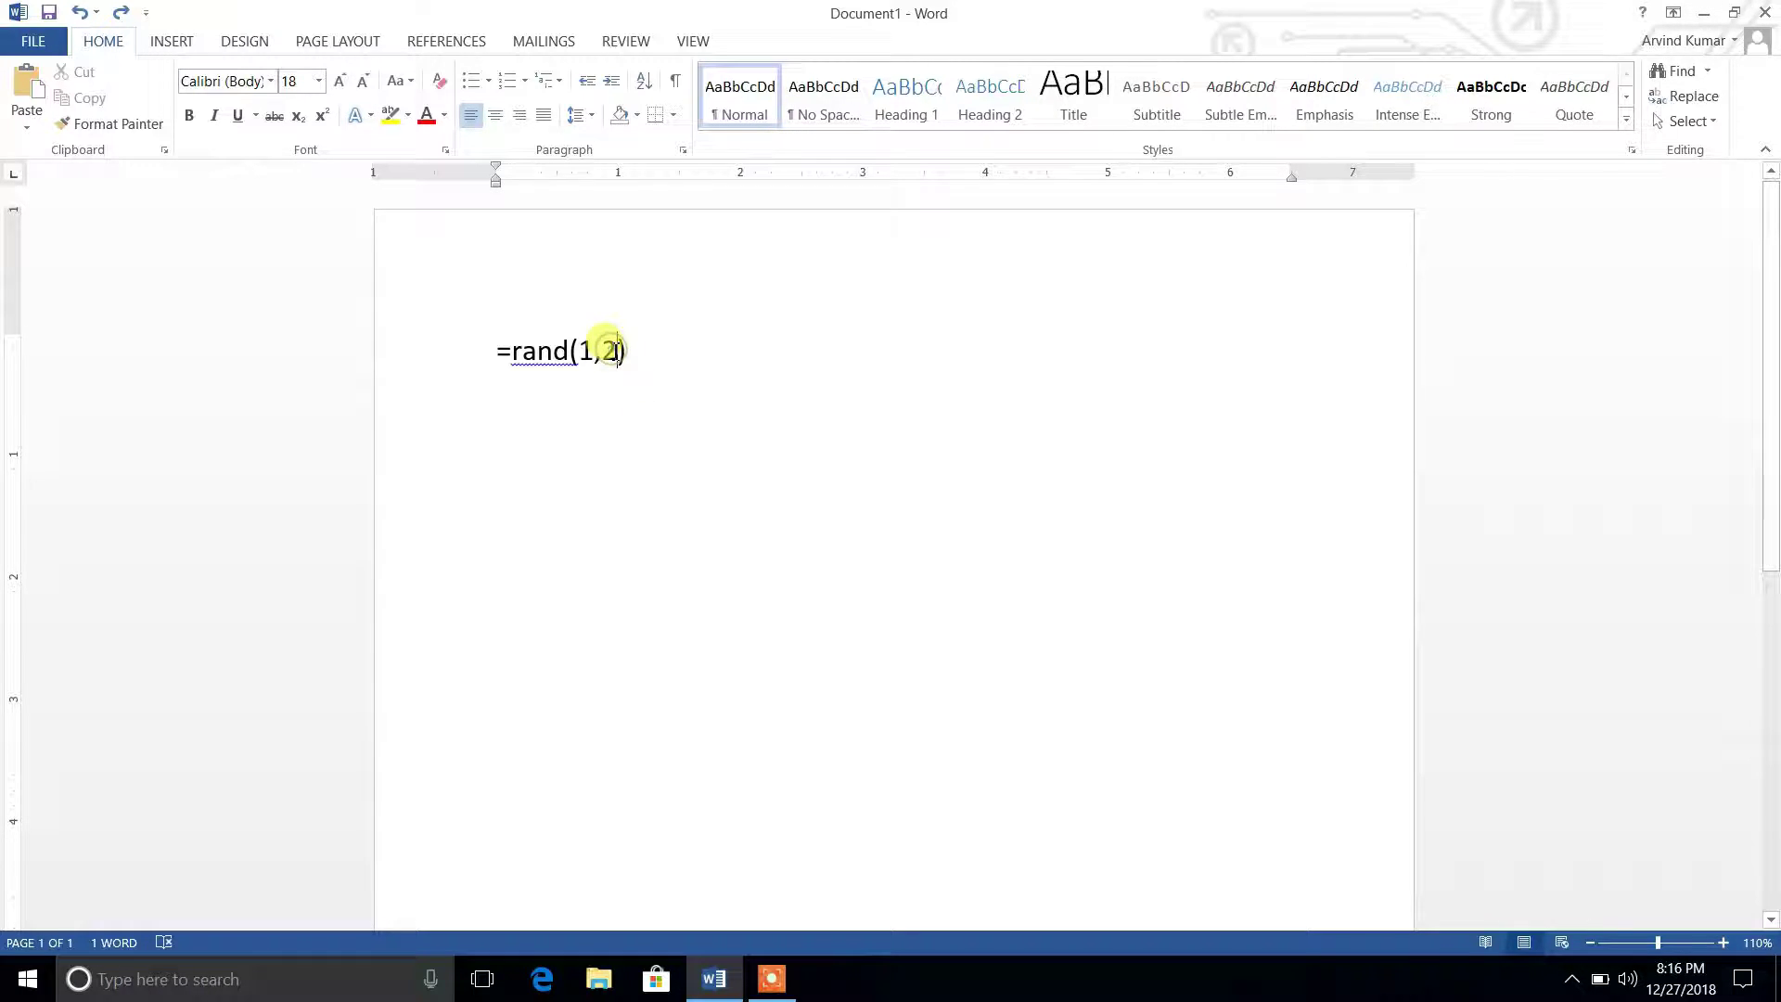
pyautogui.press('BackSpace')
pyautogui.write('5')
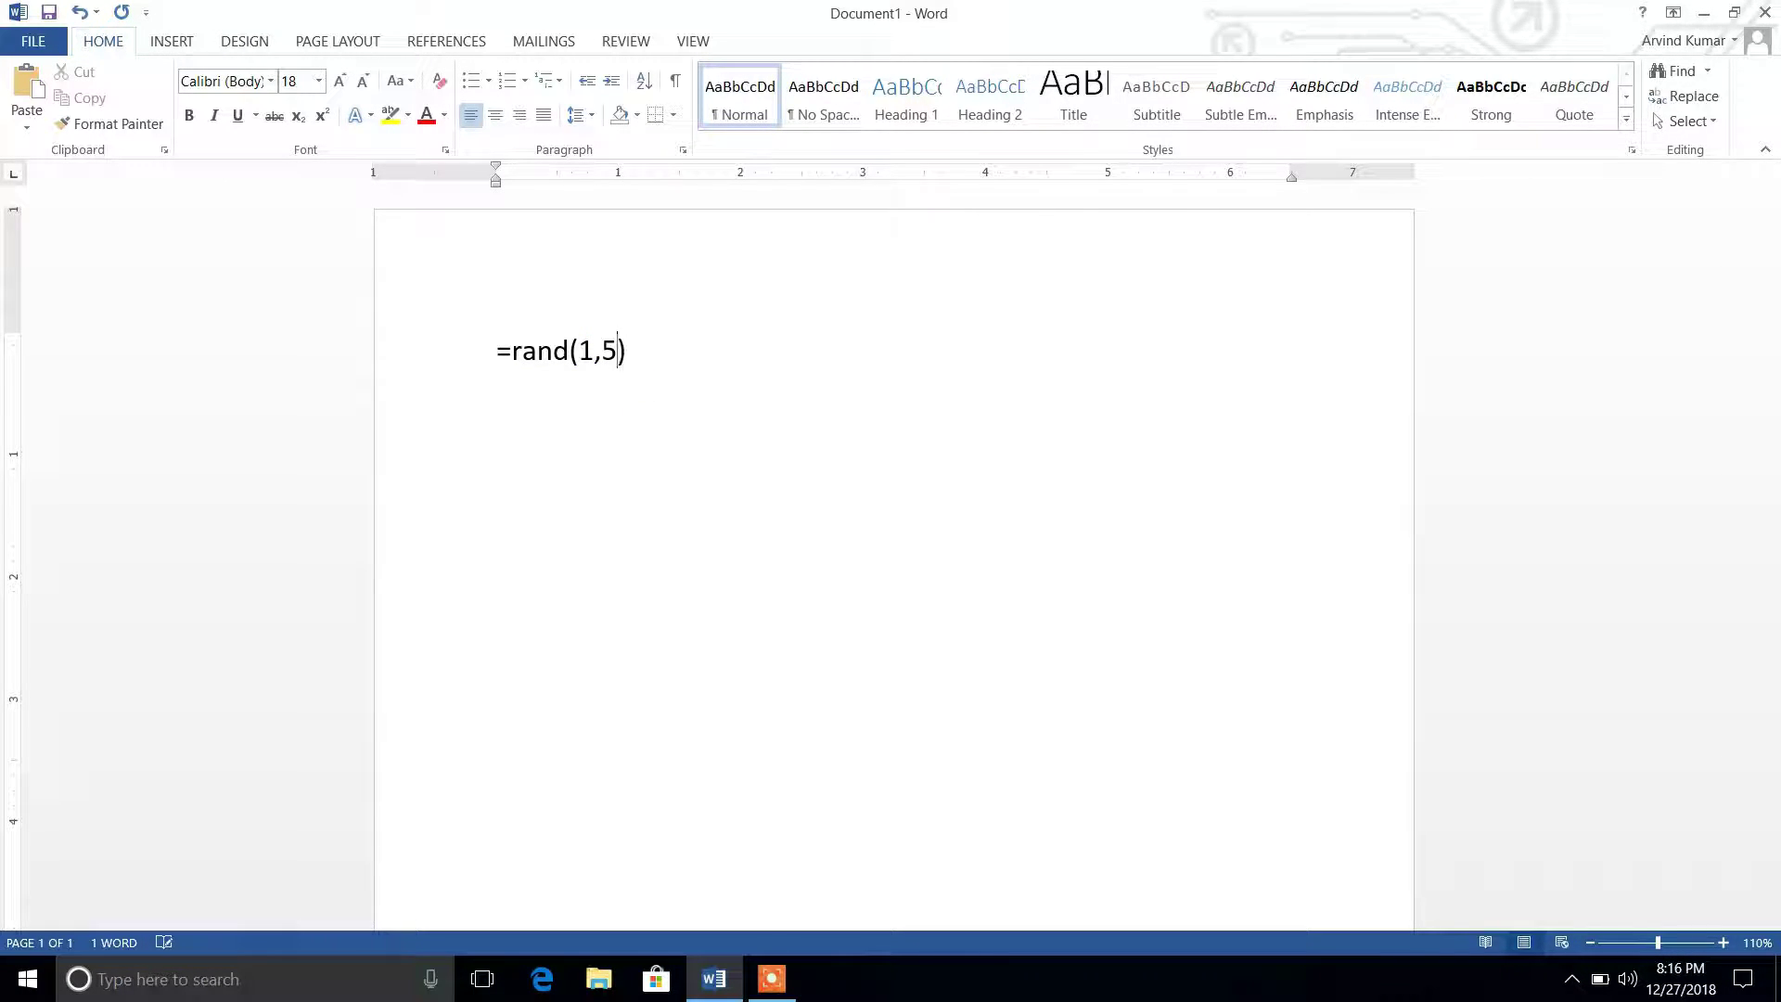
pyautogui.press('End')
pyautogui.press('Return')
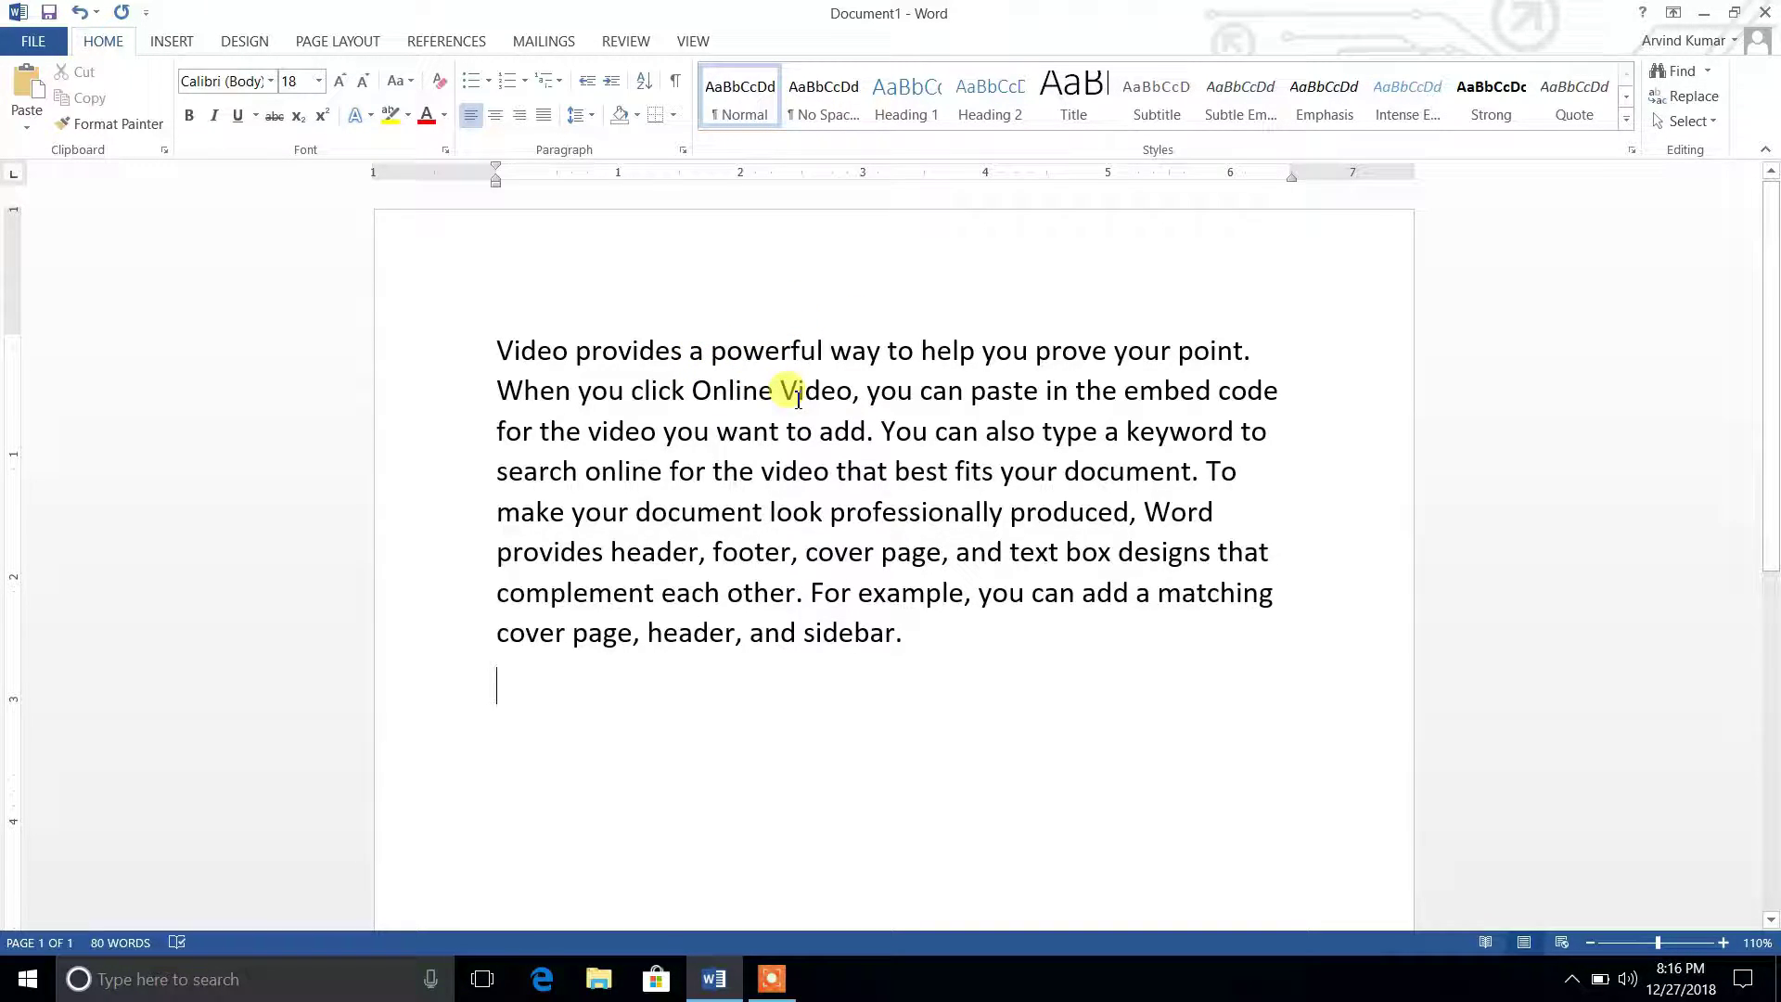
pyautogui.hotkey('ctrl', 'z')
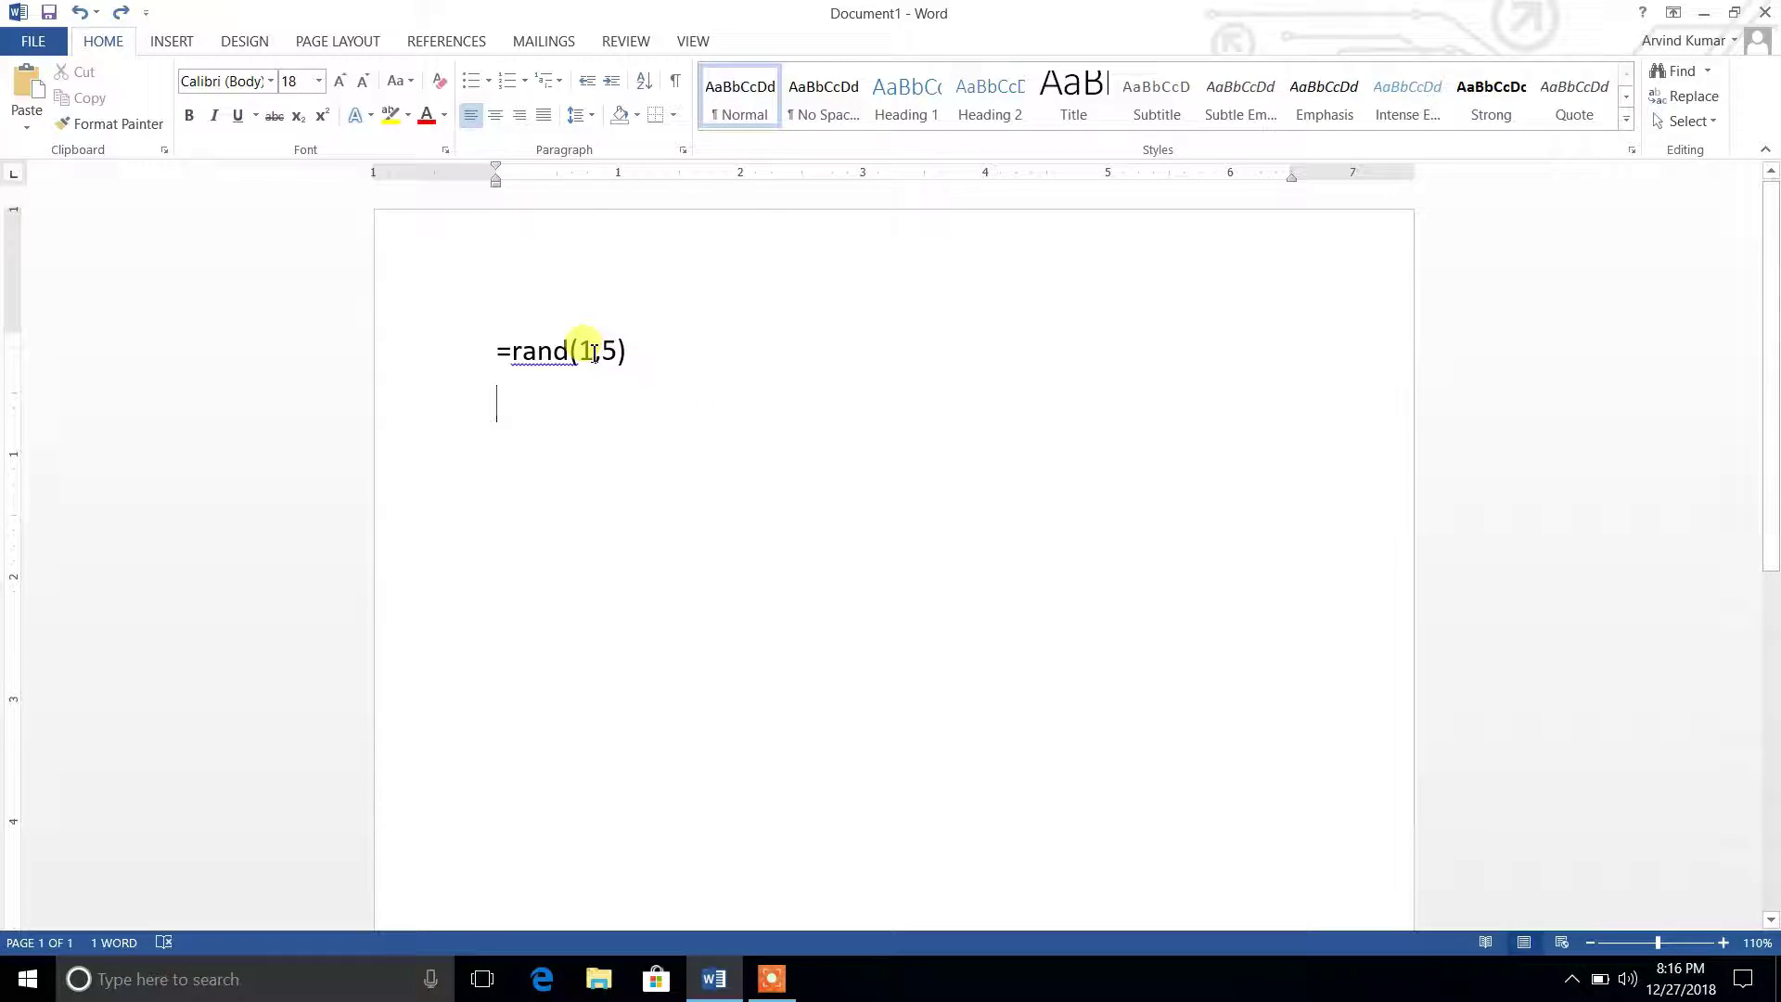
pyautogui.doubleClick(588, 352)
pyautogui.press('BackSpace')
pyautogui.write('2')
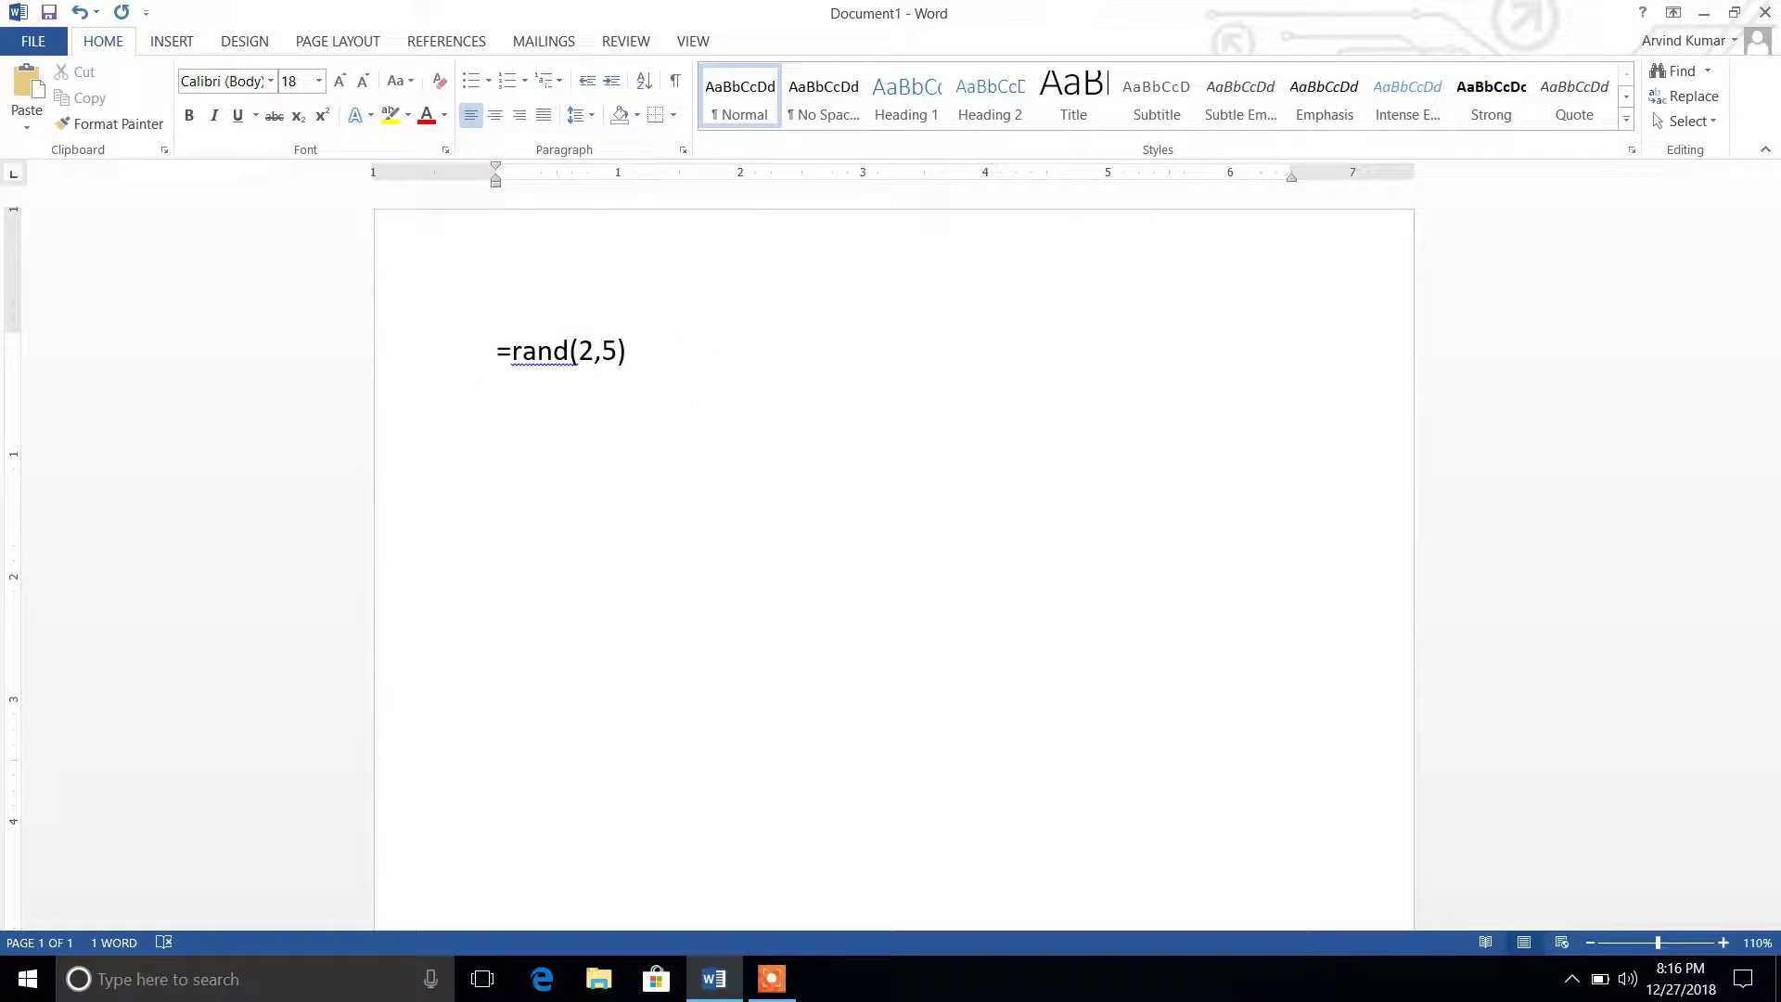
pyautogui.doubleClick(604, 351)
pyautogui.write('3')
pyautogui.click(644, 351)
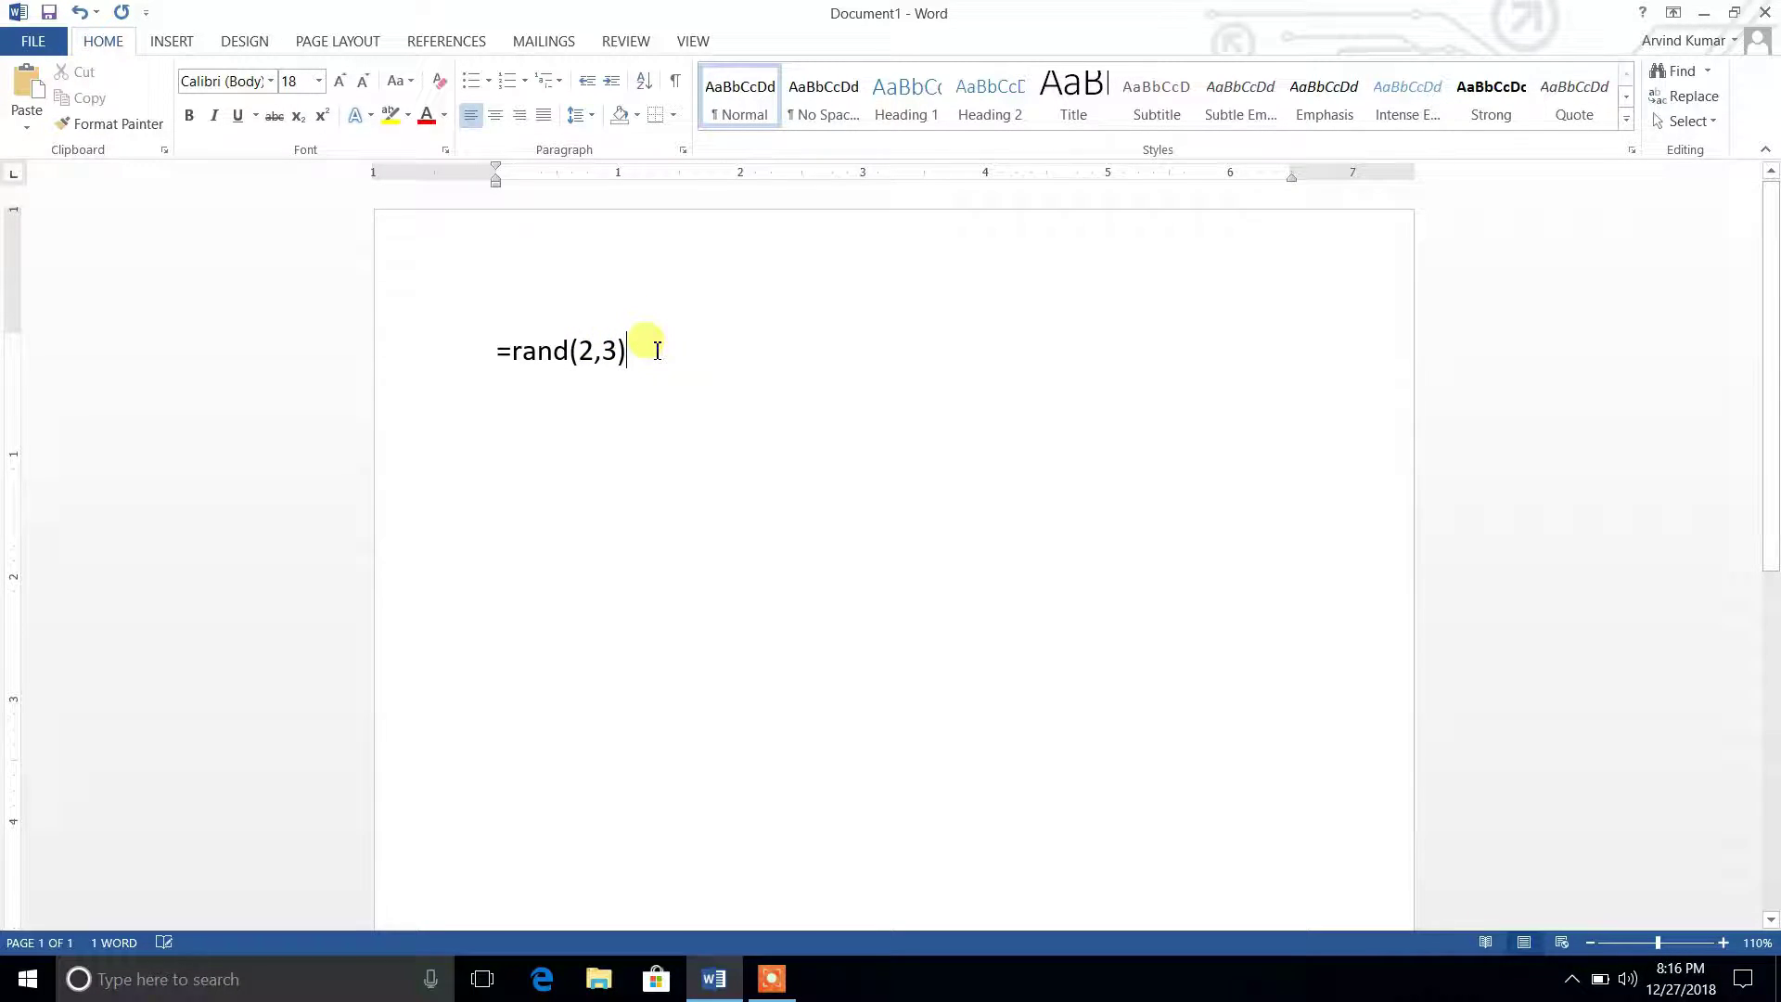
pyautogui.press('Return')
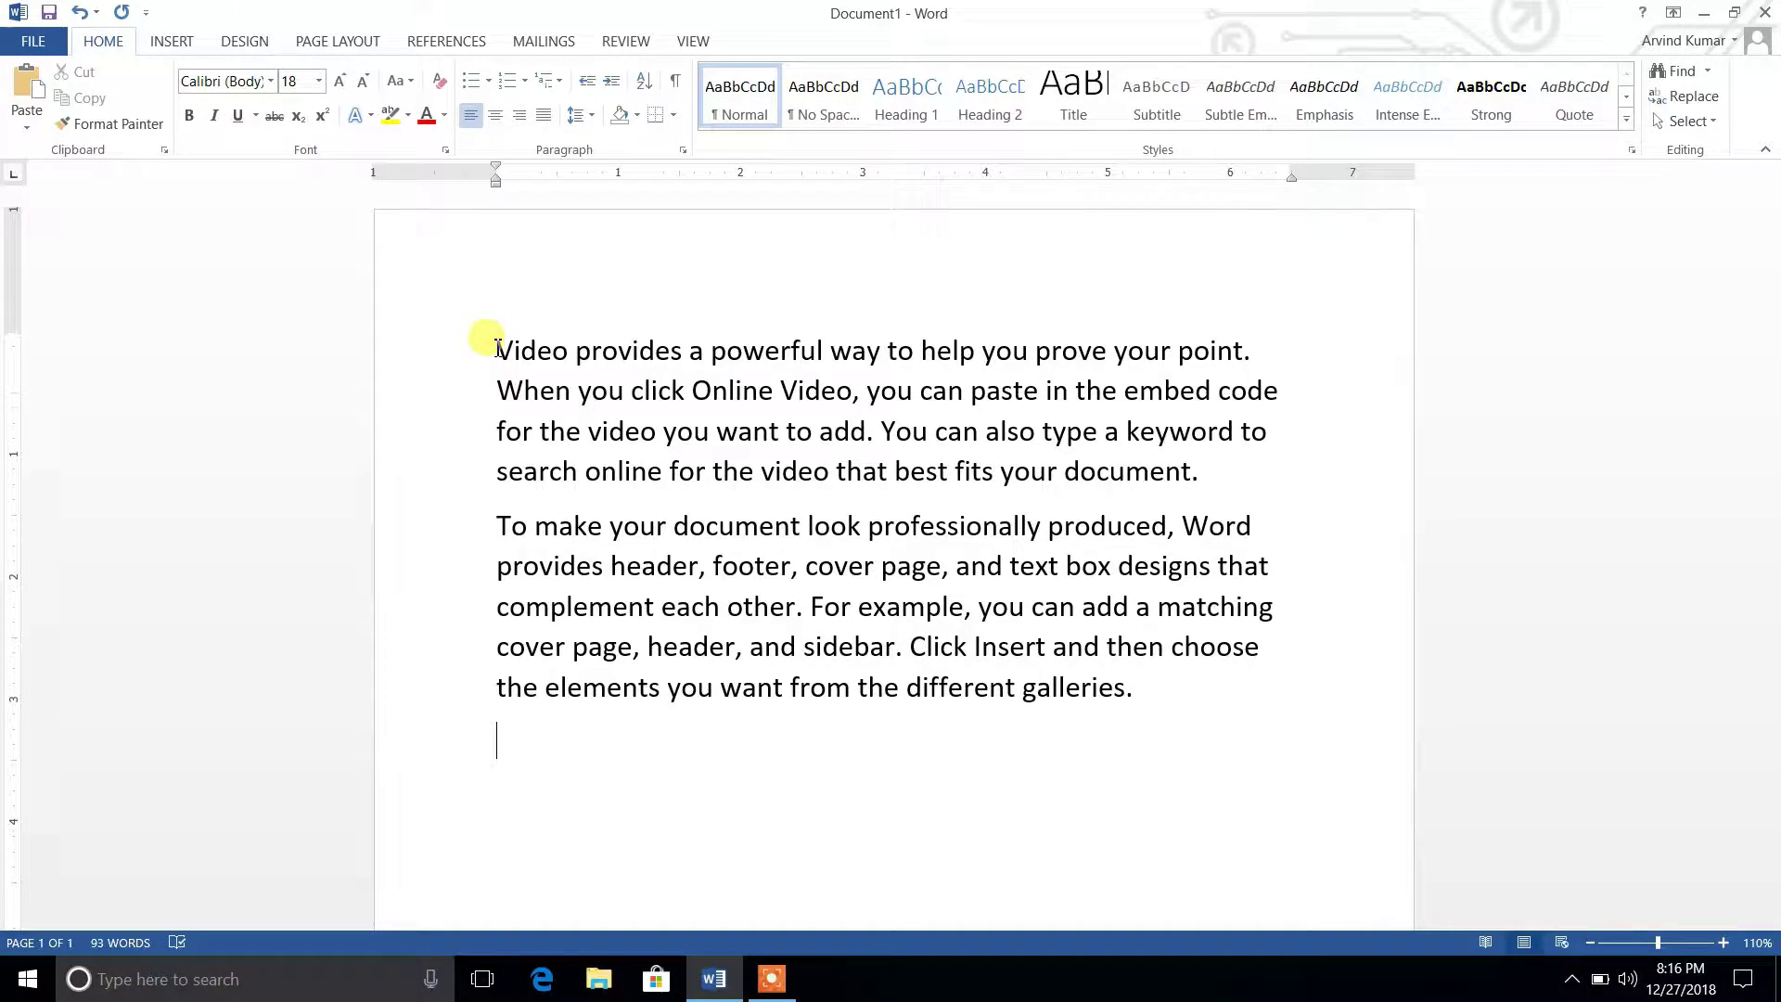
pyautogui.hotkey('ctrl', 'z')
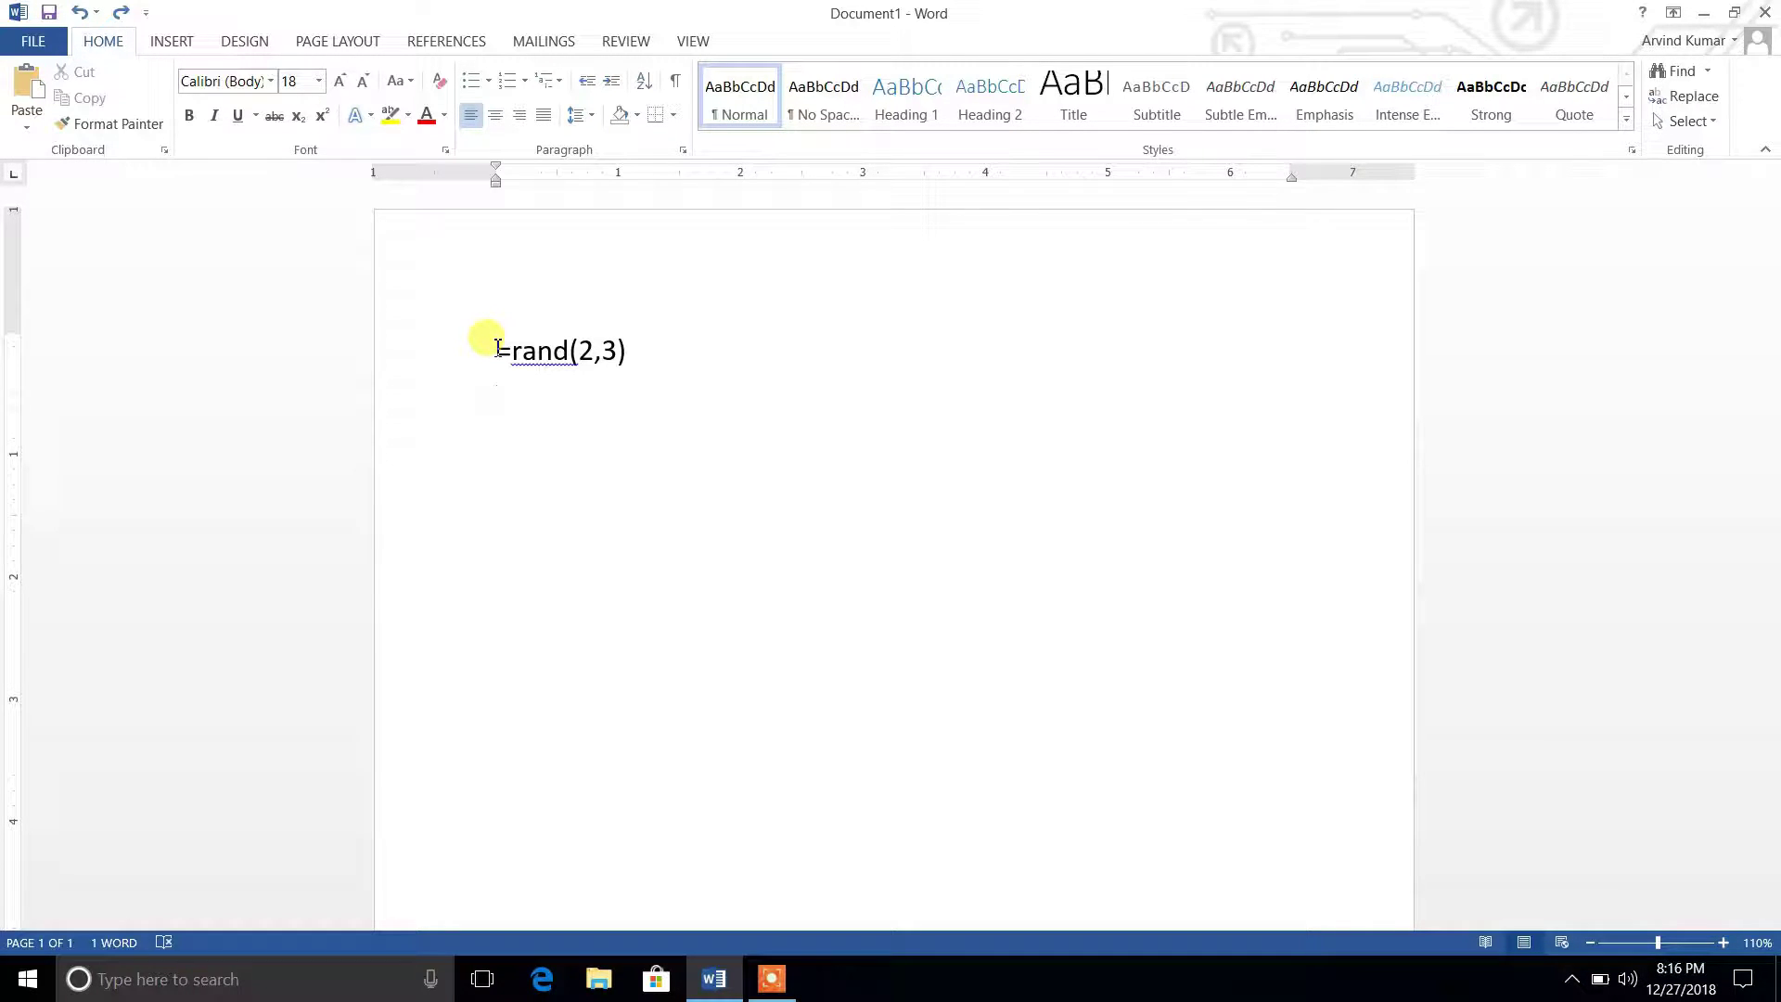
# Redo the =rand(2,3) text, then select its first line and click through the sentence boundaries.
pyautogui.click(120, 12)
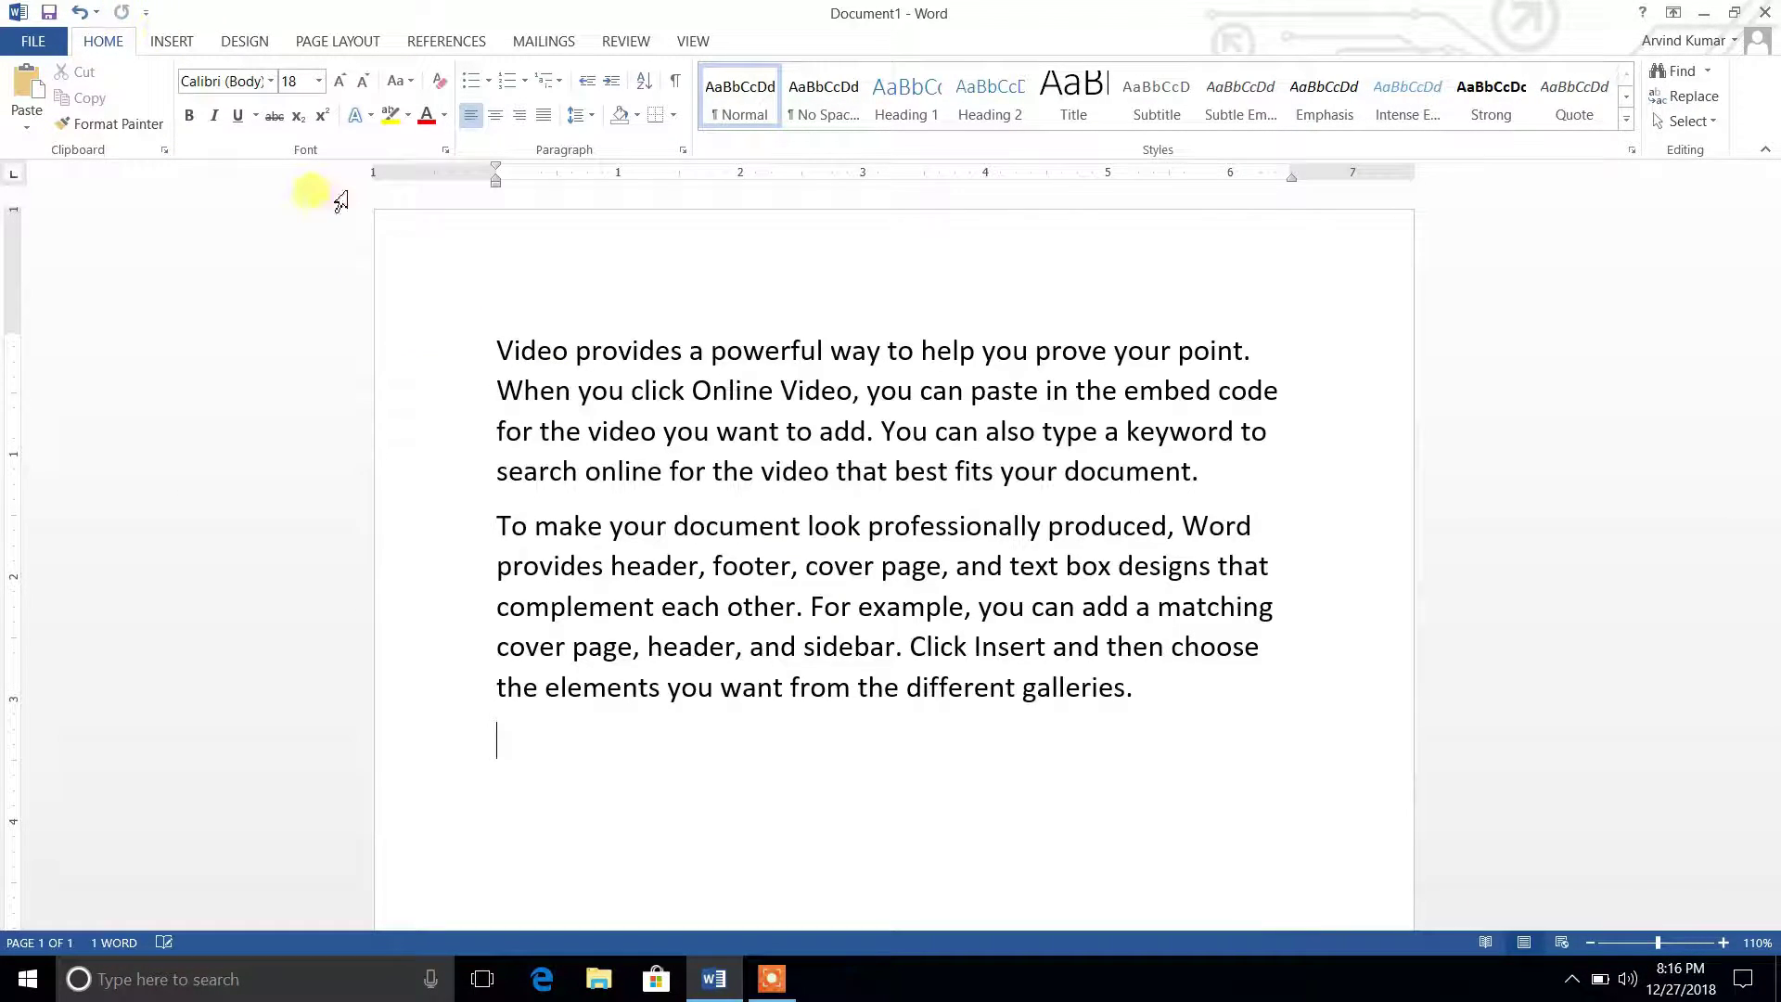
pyautogui.click(498, 349)
pyautogui.moveTo(496, 350); pyautogui.dragTo(1250, 345)
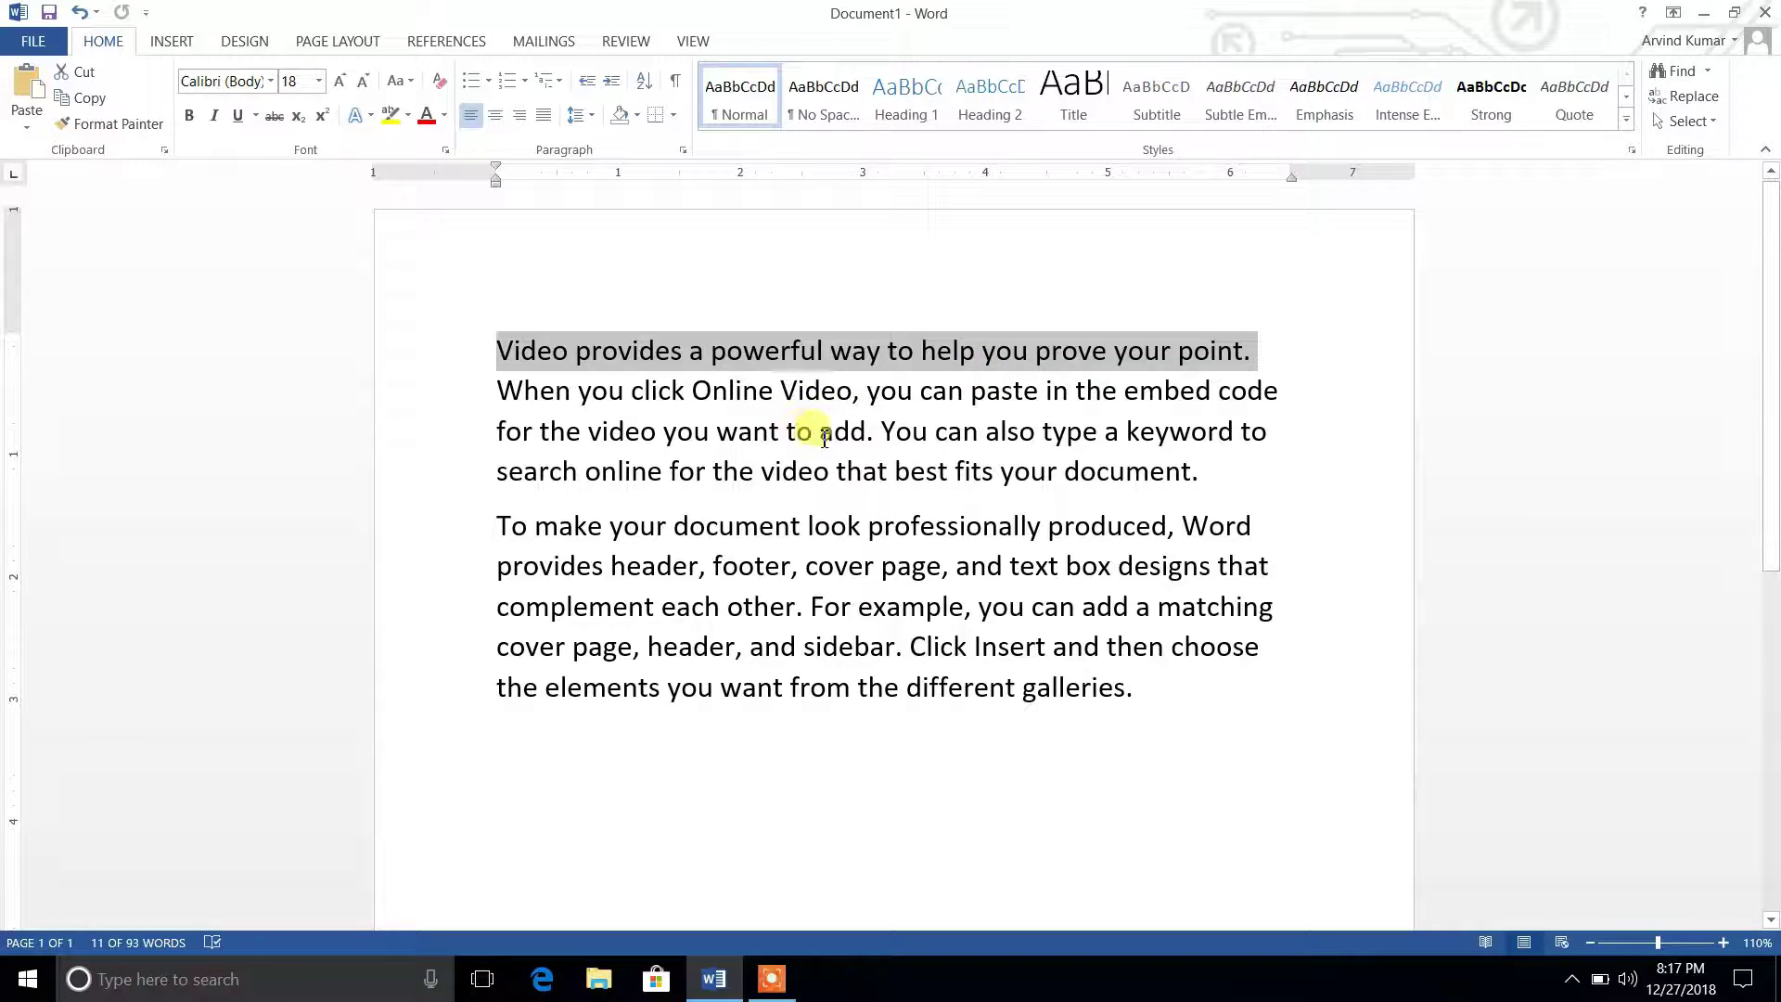
pyautogui.click(867, 431)
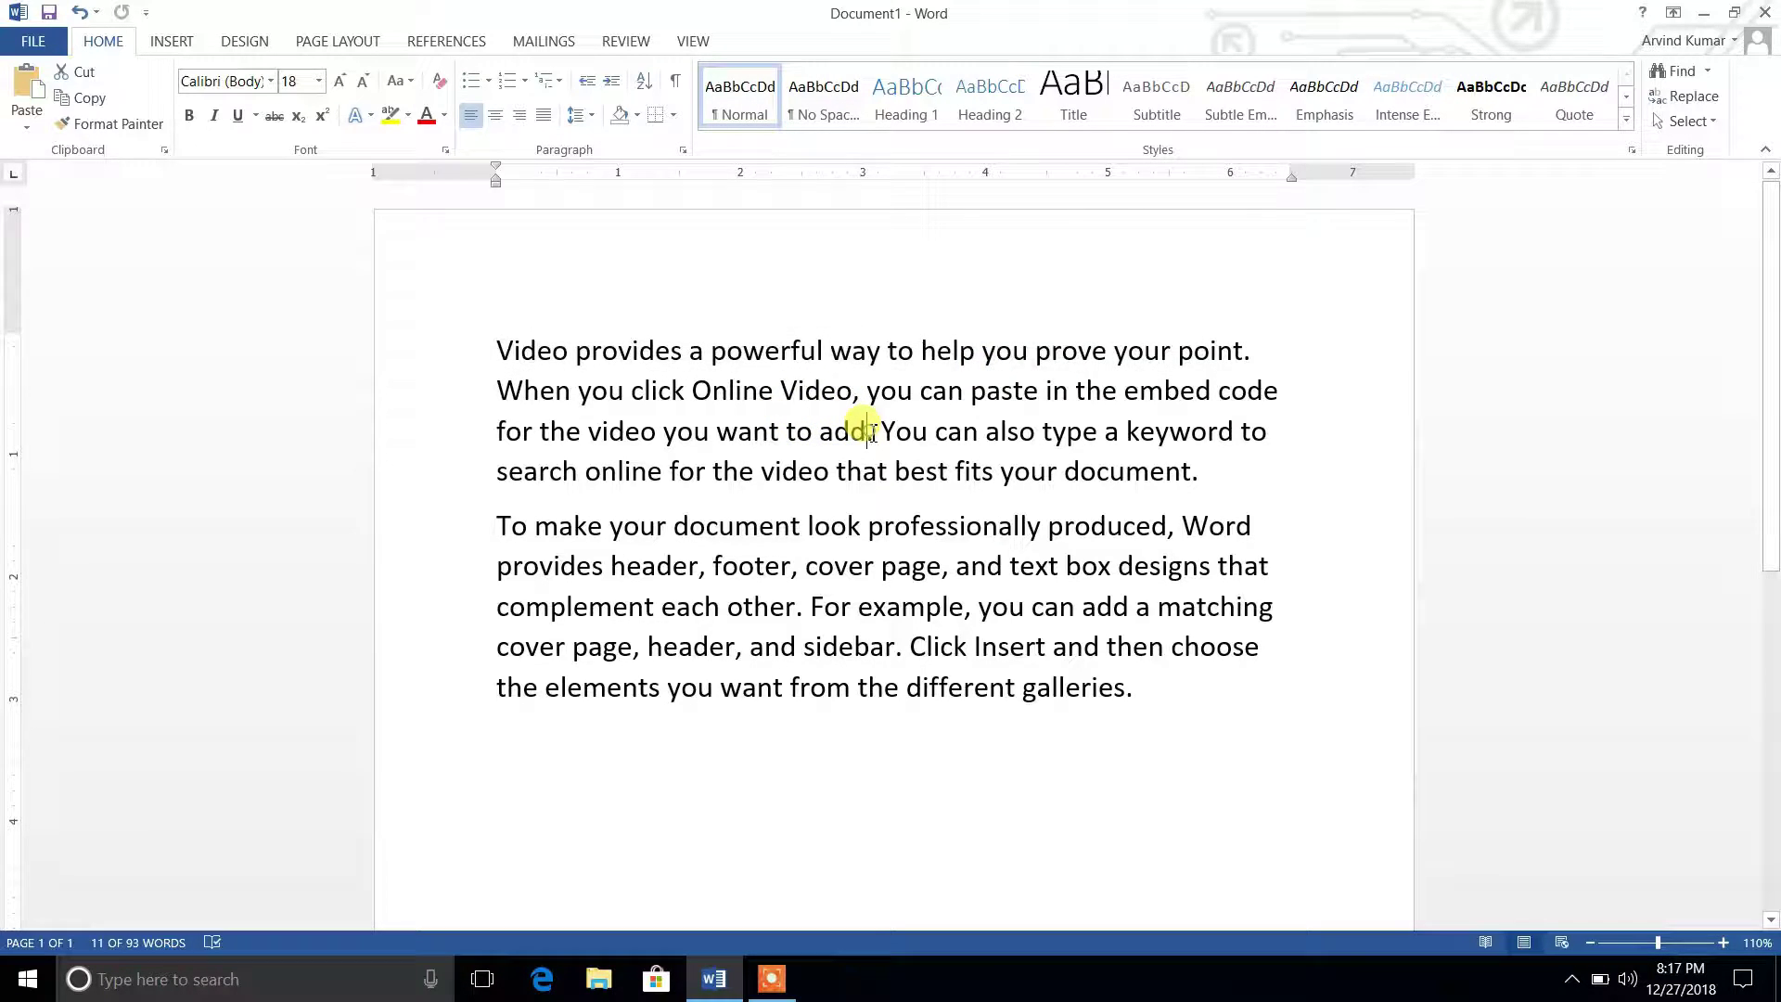
pyautogui.click(1188, 460)
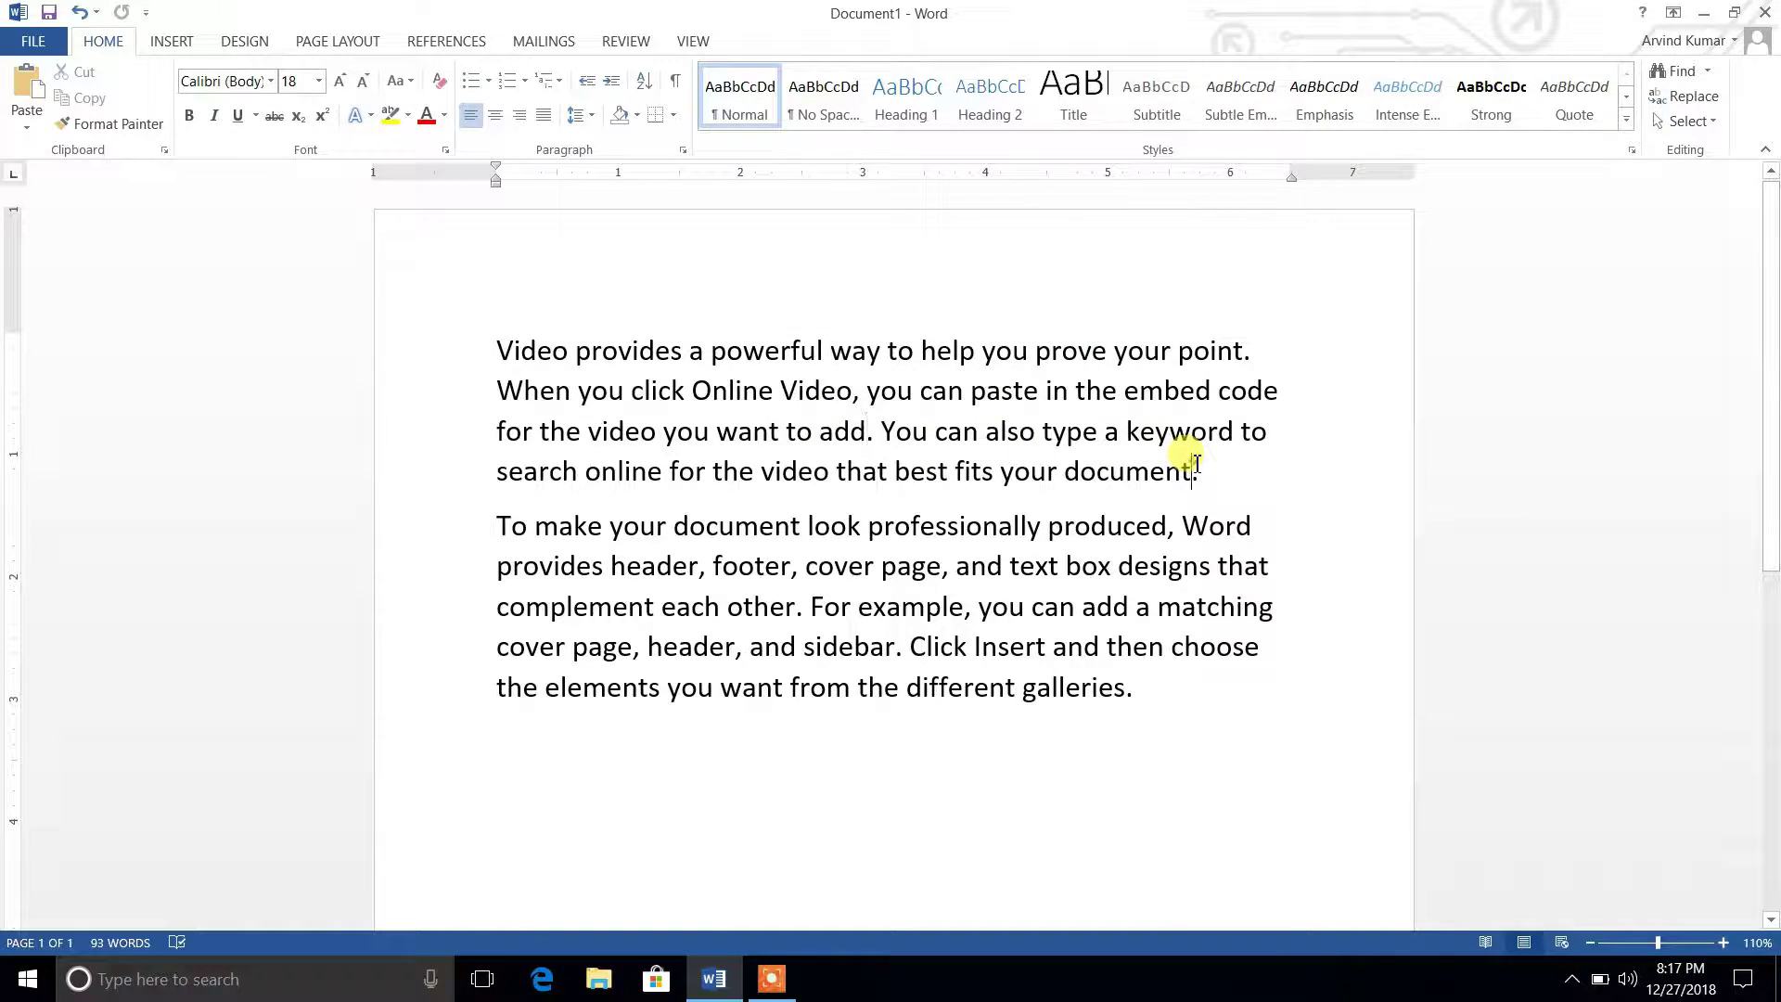
pyautogui.click(796, 608)
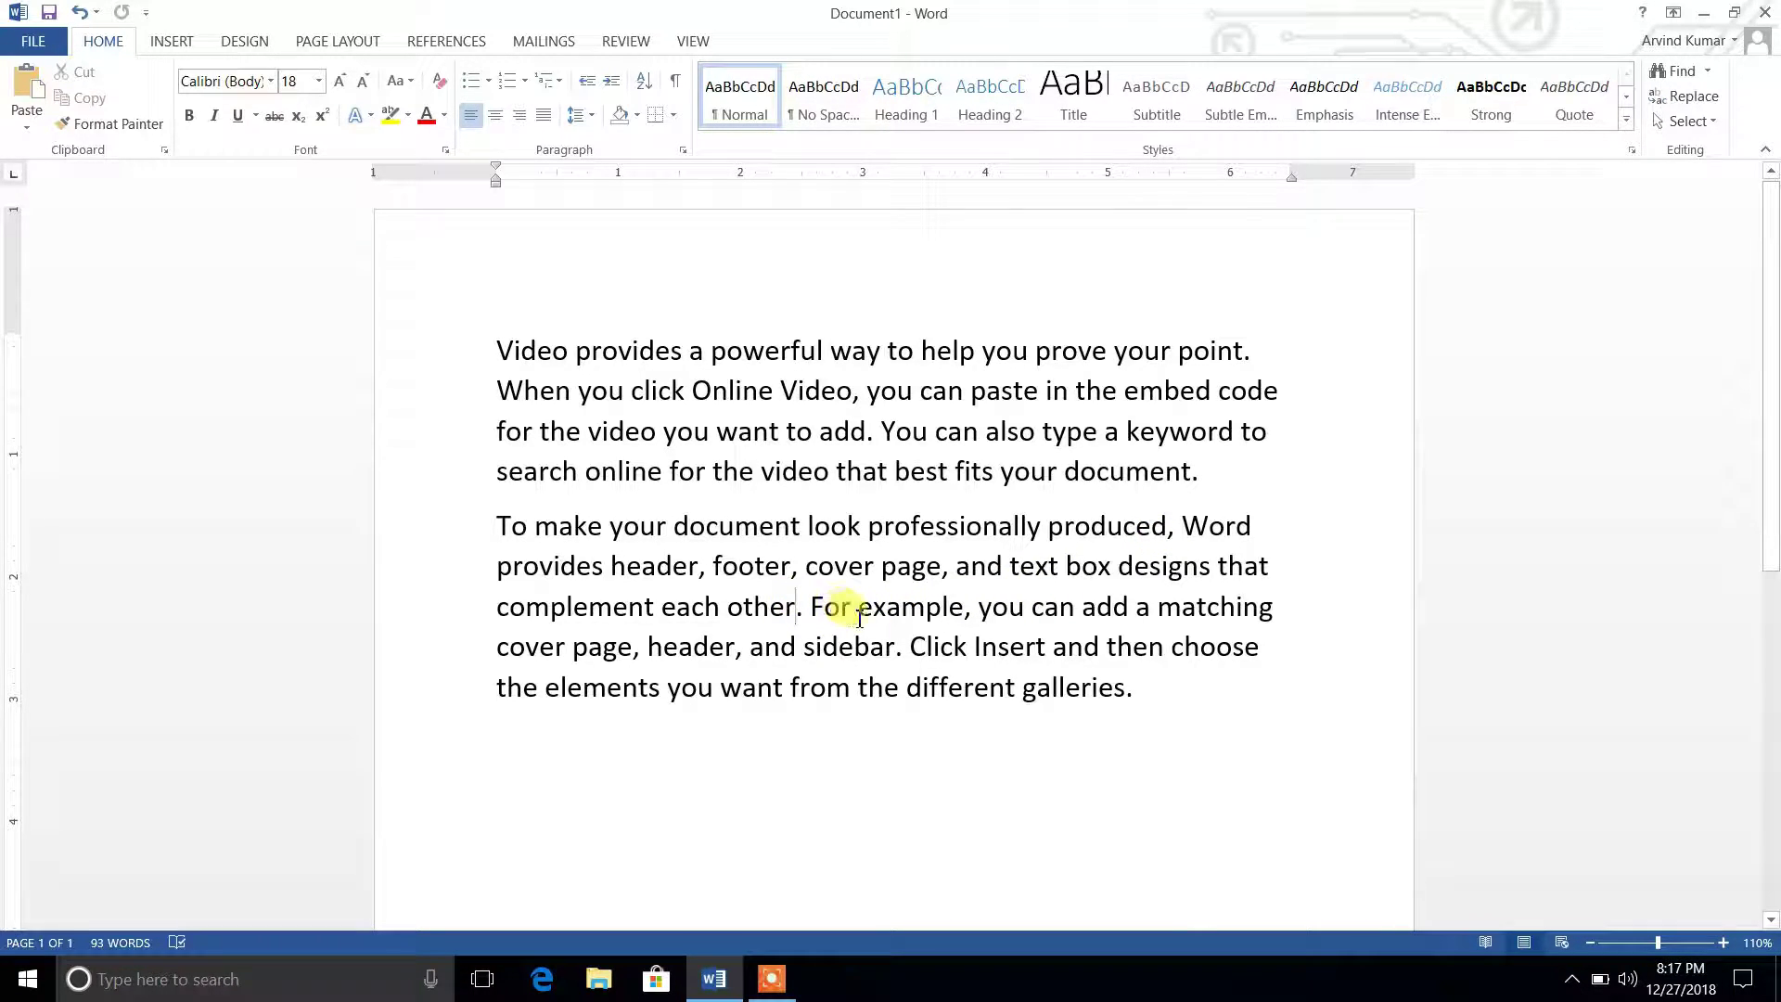
pyautogui.click(902, 644)
pyautogui.click(1128, 689)
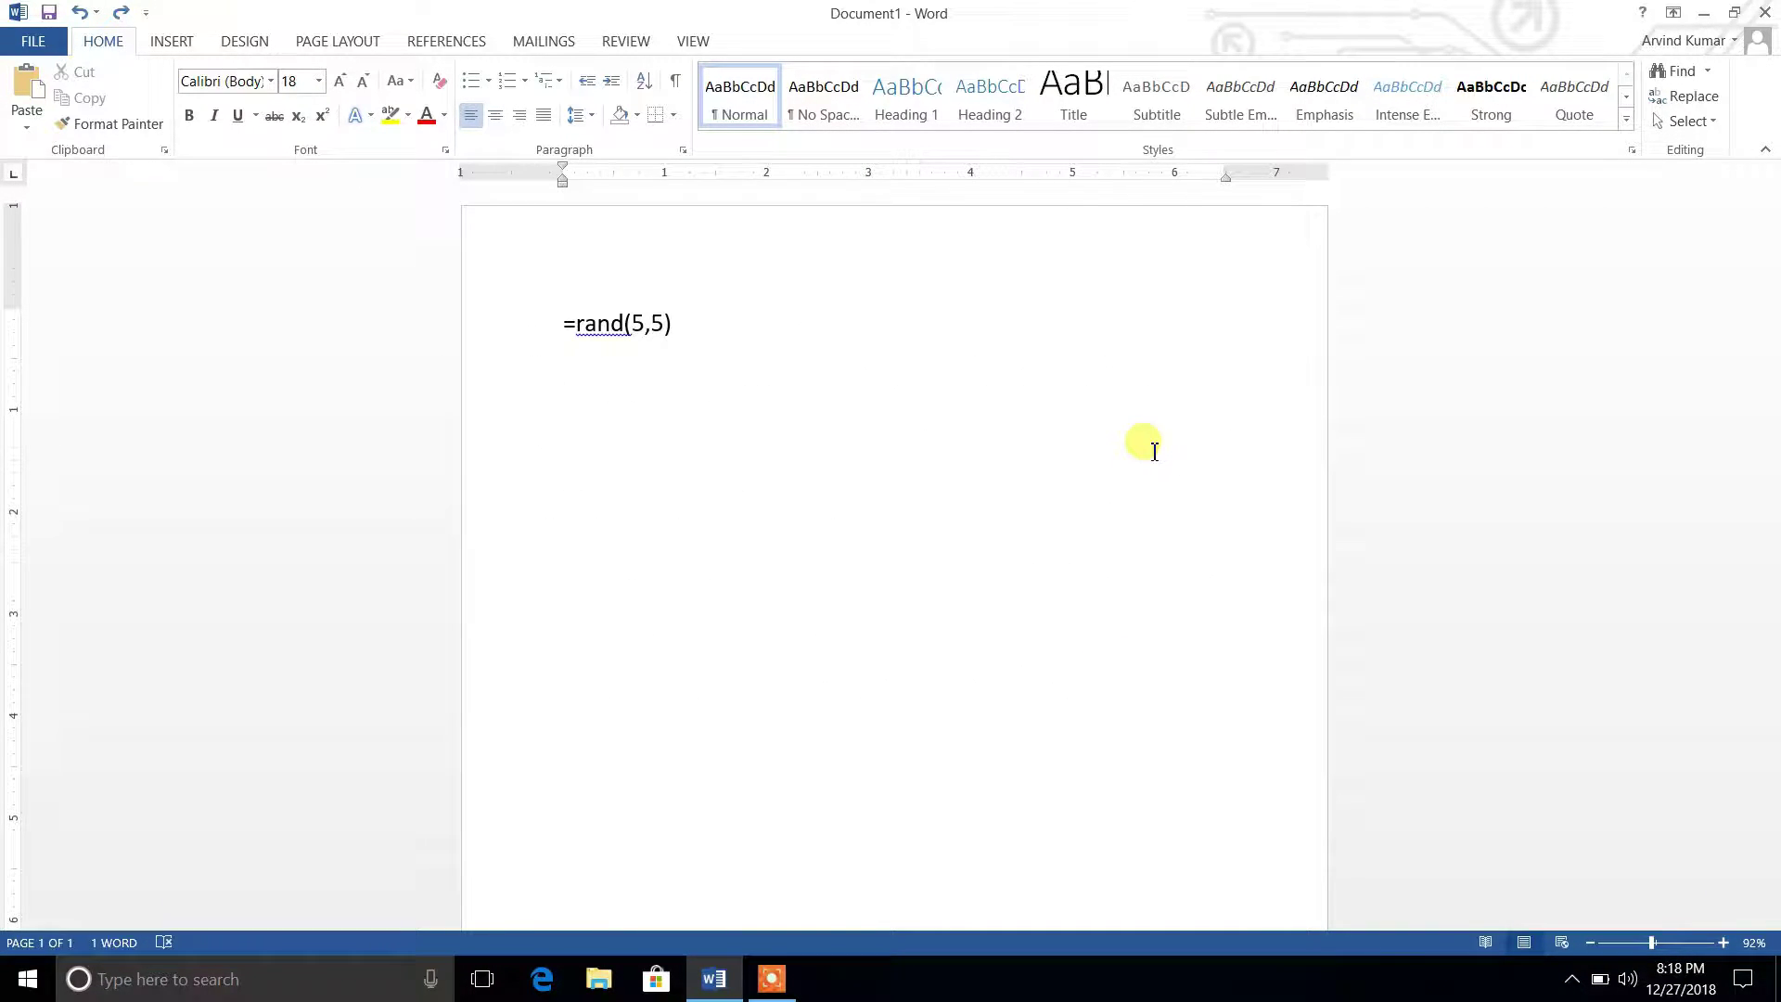
# Set the formula to =rand(2,5) and expand it into two five-sentence paragraphs (149 words).
pyautogui.press('Return')
pyautogui.hotkey('ctrl', 'y')
pyautogui.hotkey('ctrl', 'Return')
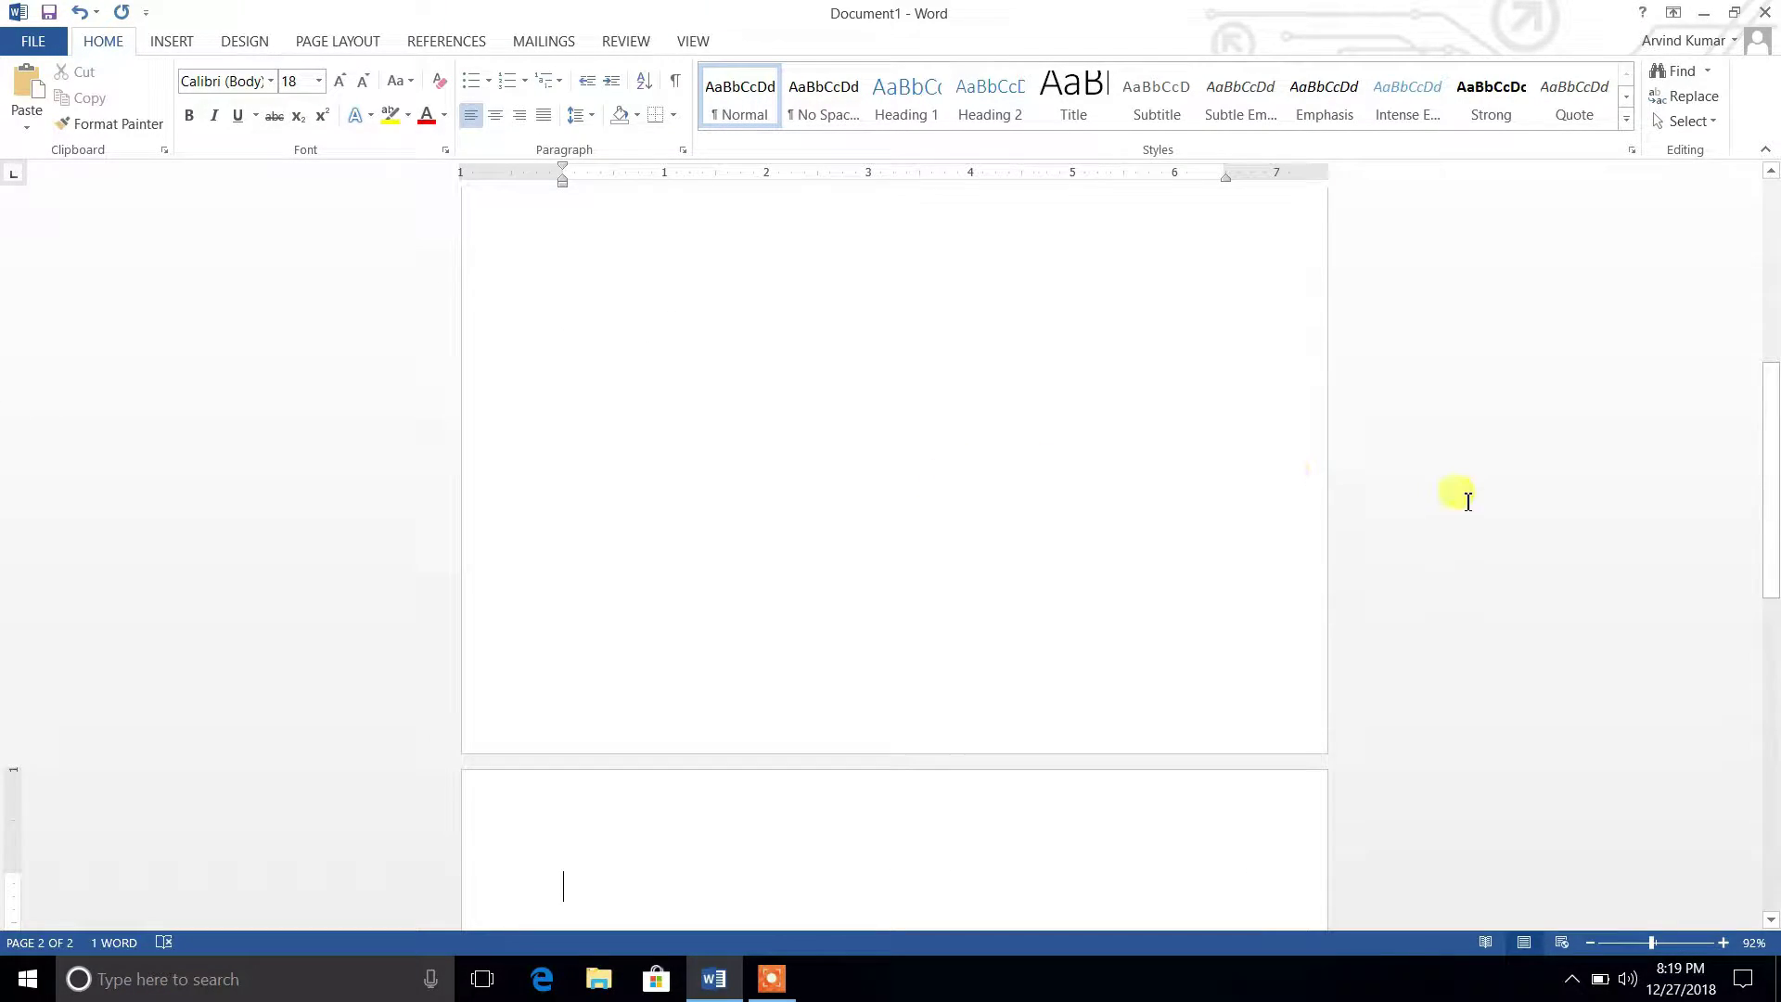
pyautogui.moveTo(1771, 483); pyautogui.dragTo(1768, 179)
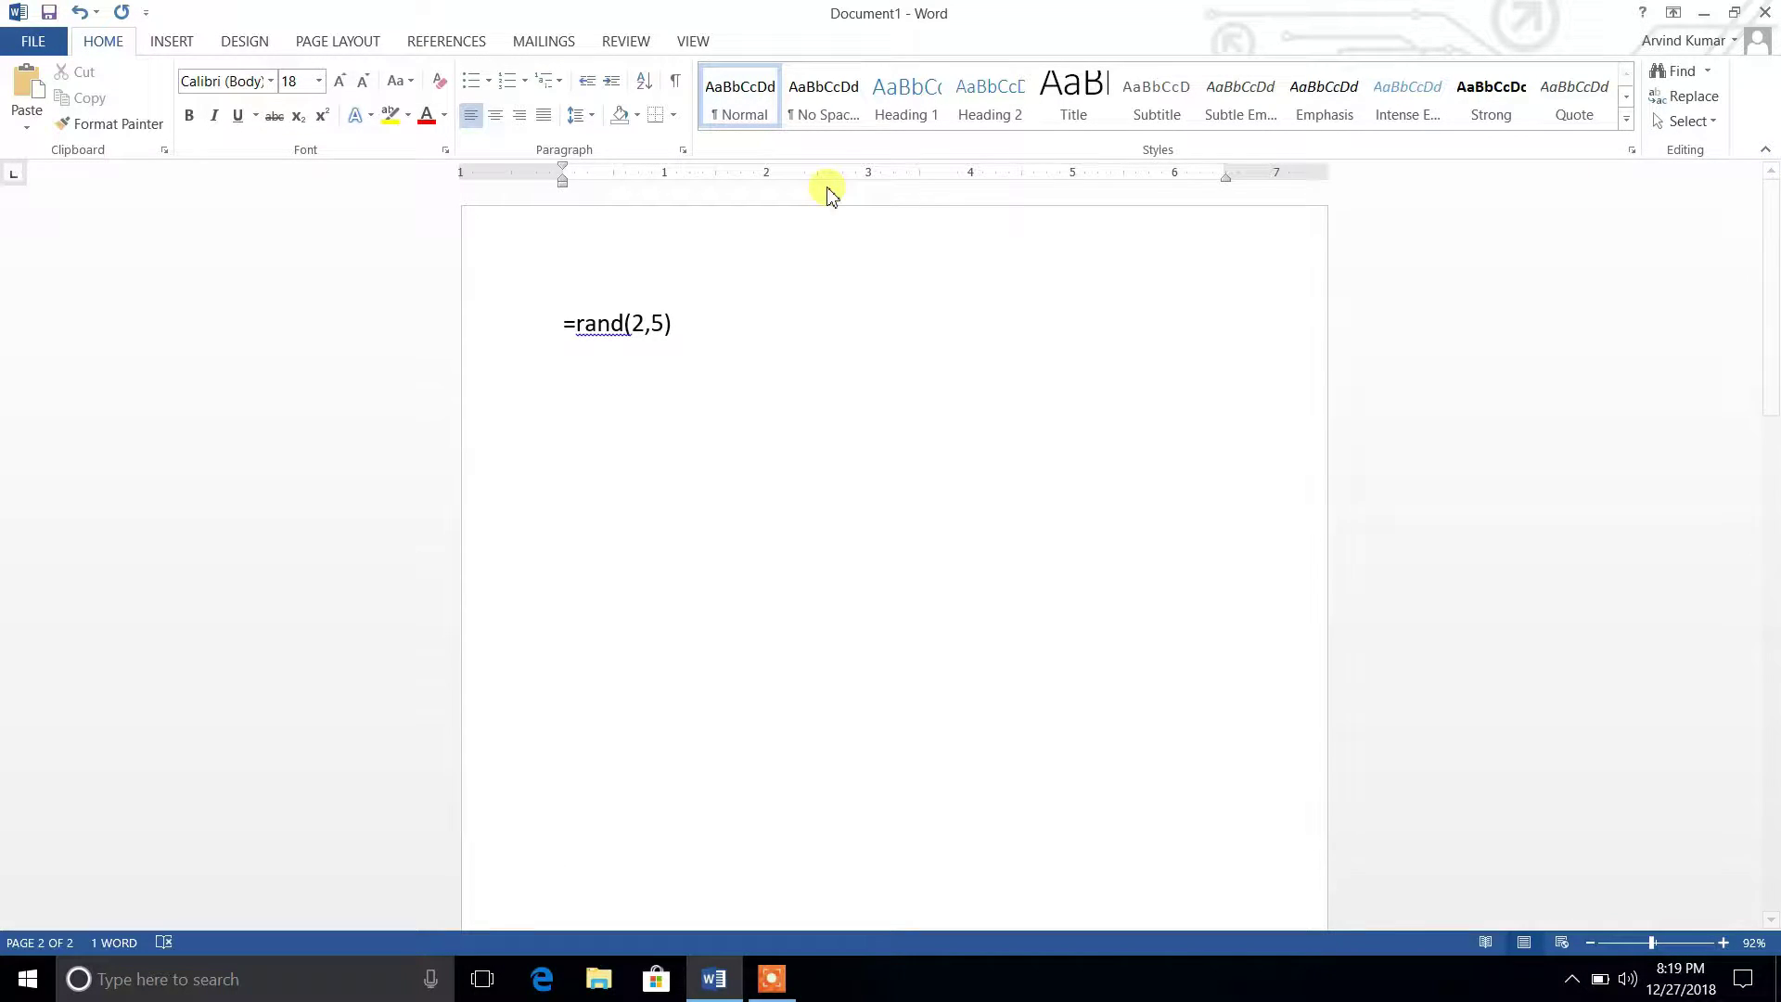
pyautogui.click(678, 322)
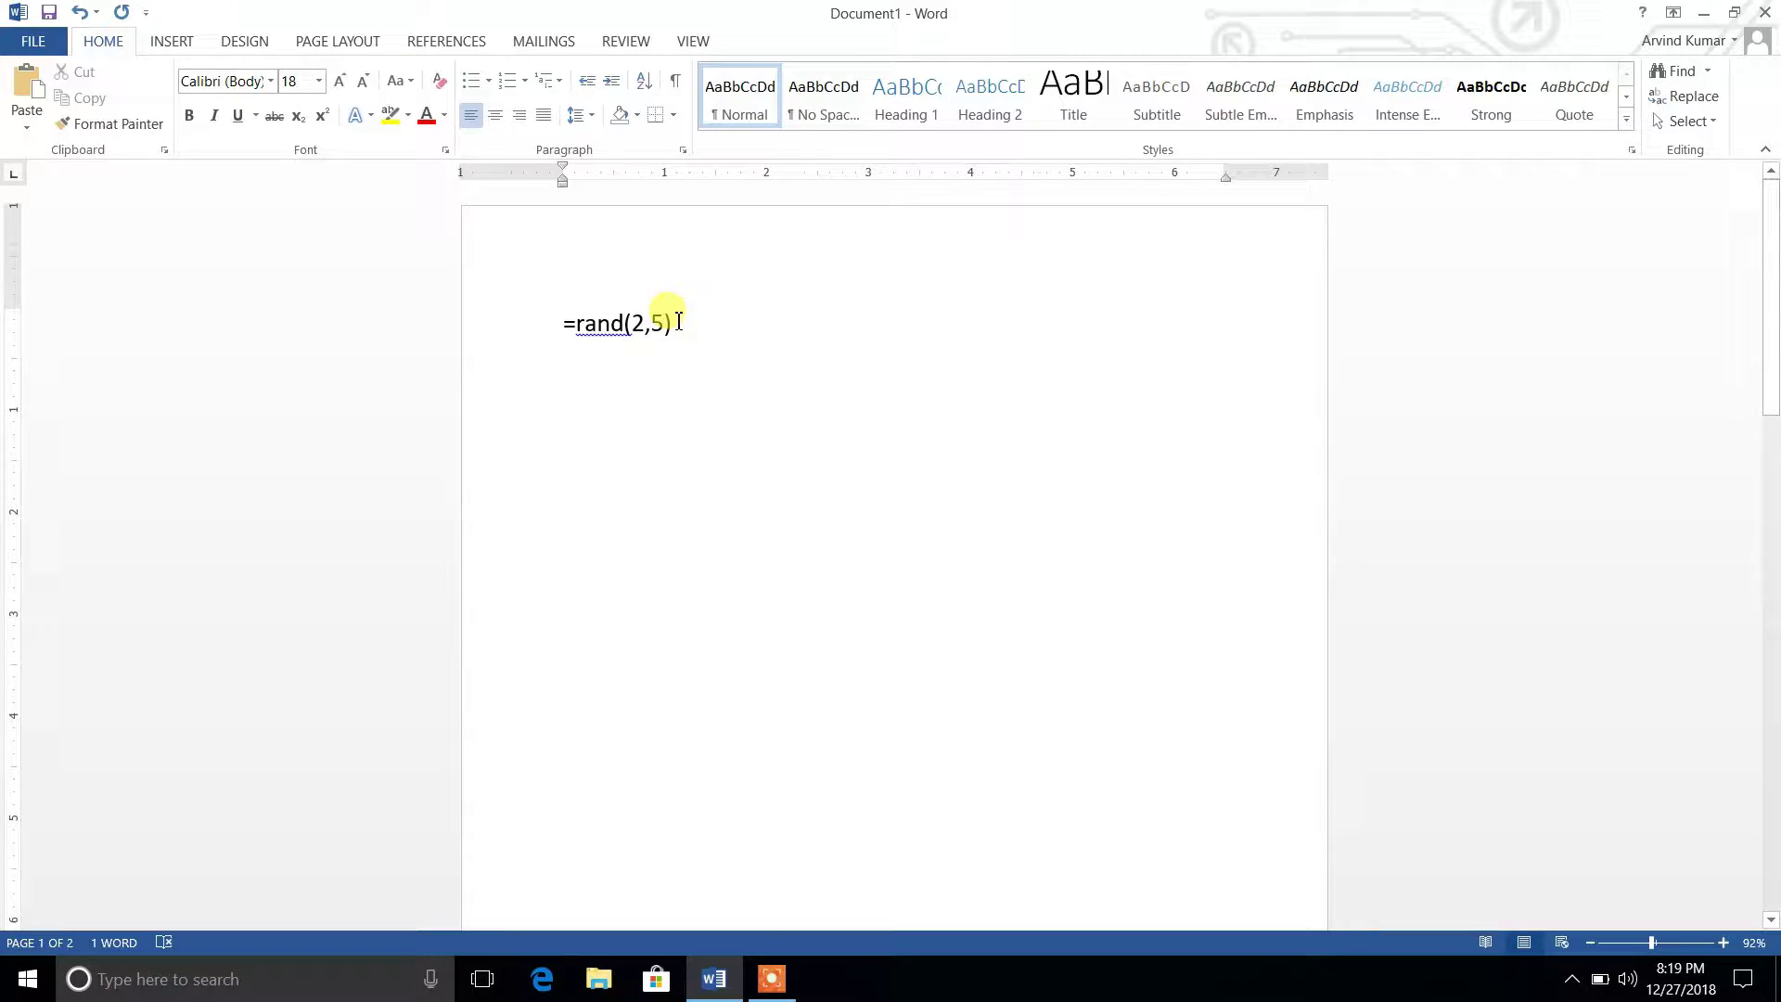
pyautogui.press('Return')
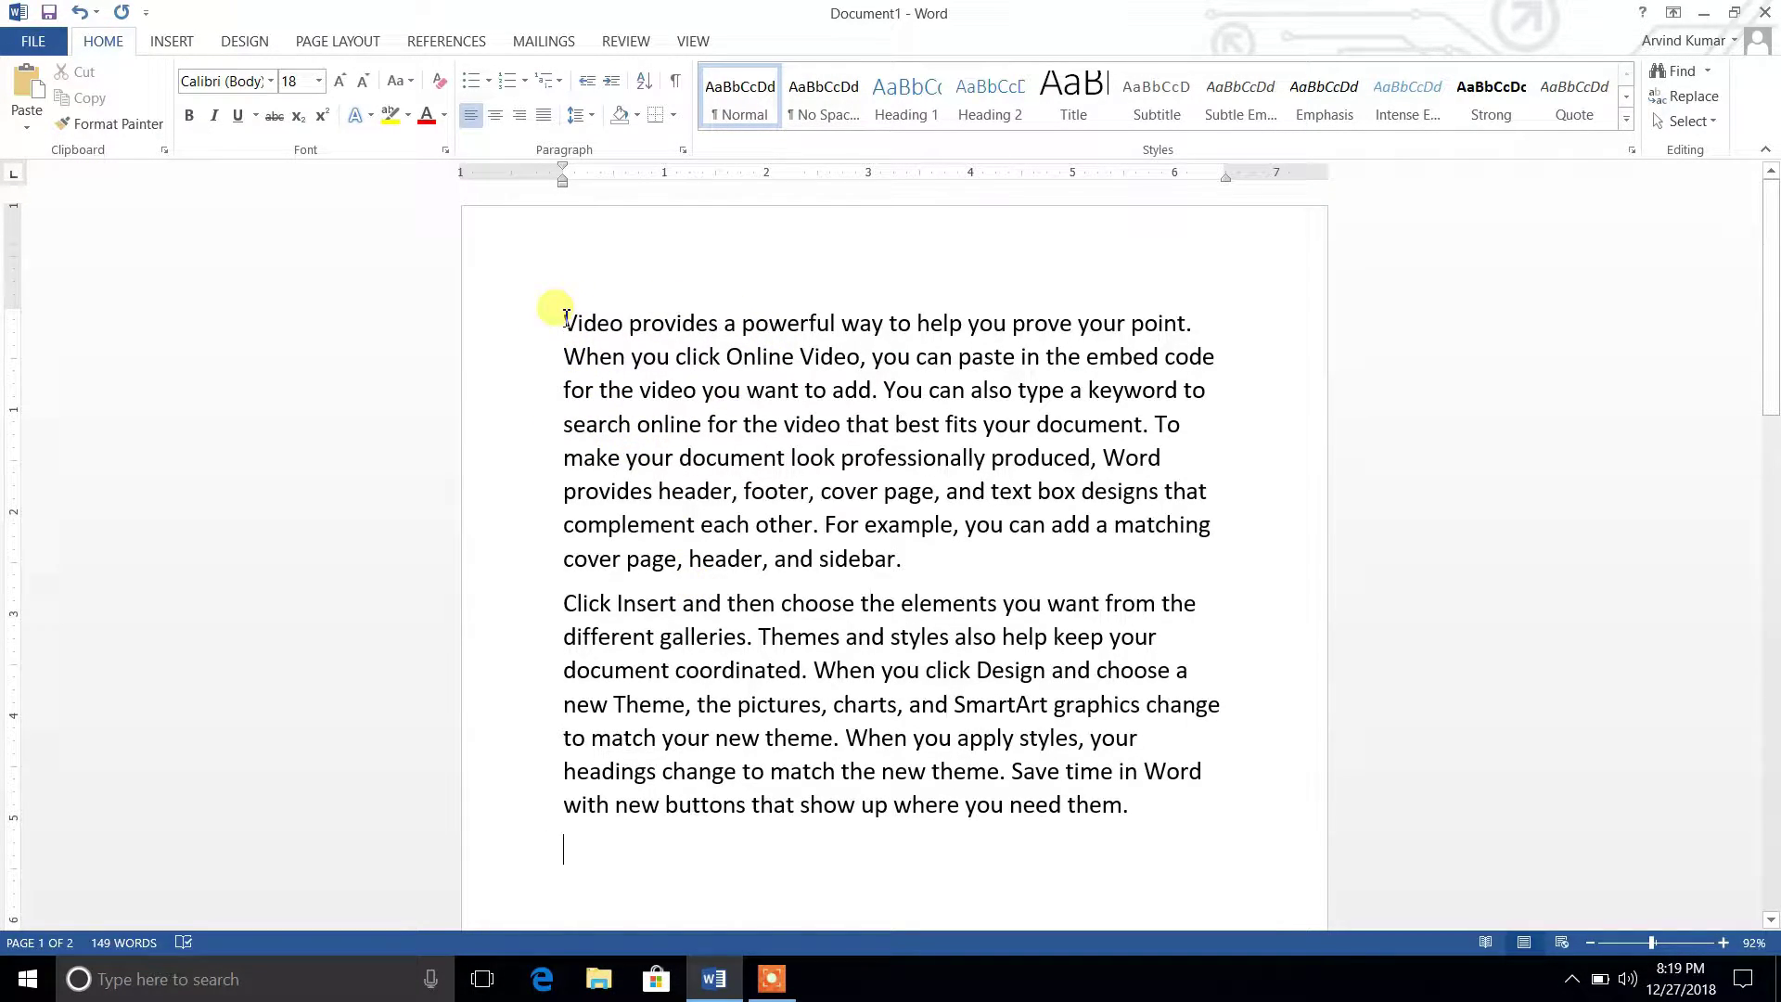
# Apply red font color to the first sample paragraph and yellow highlight to the second.
pyautogui.moveTo(566, 322); pyautogui.dragTo(914, 561)
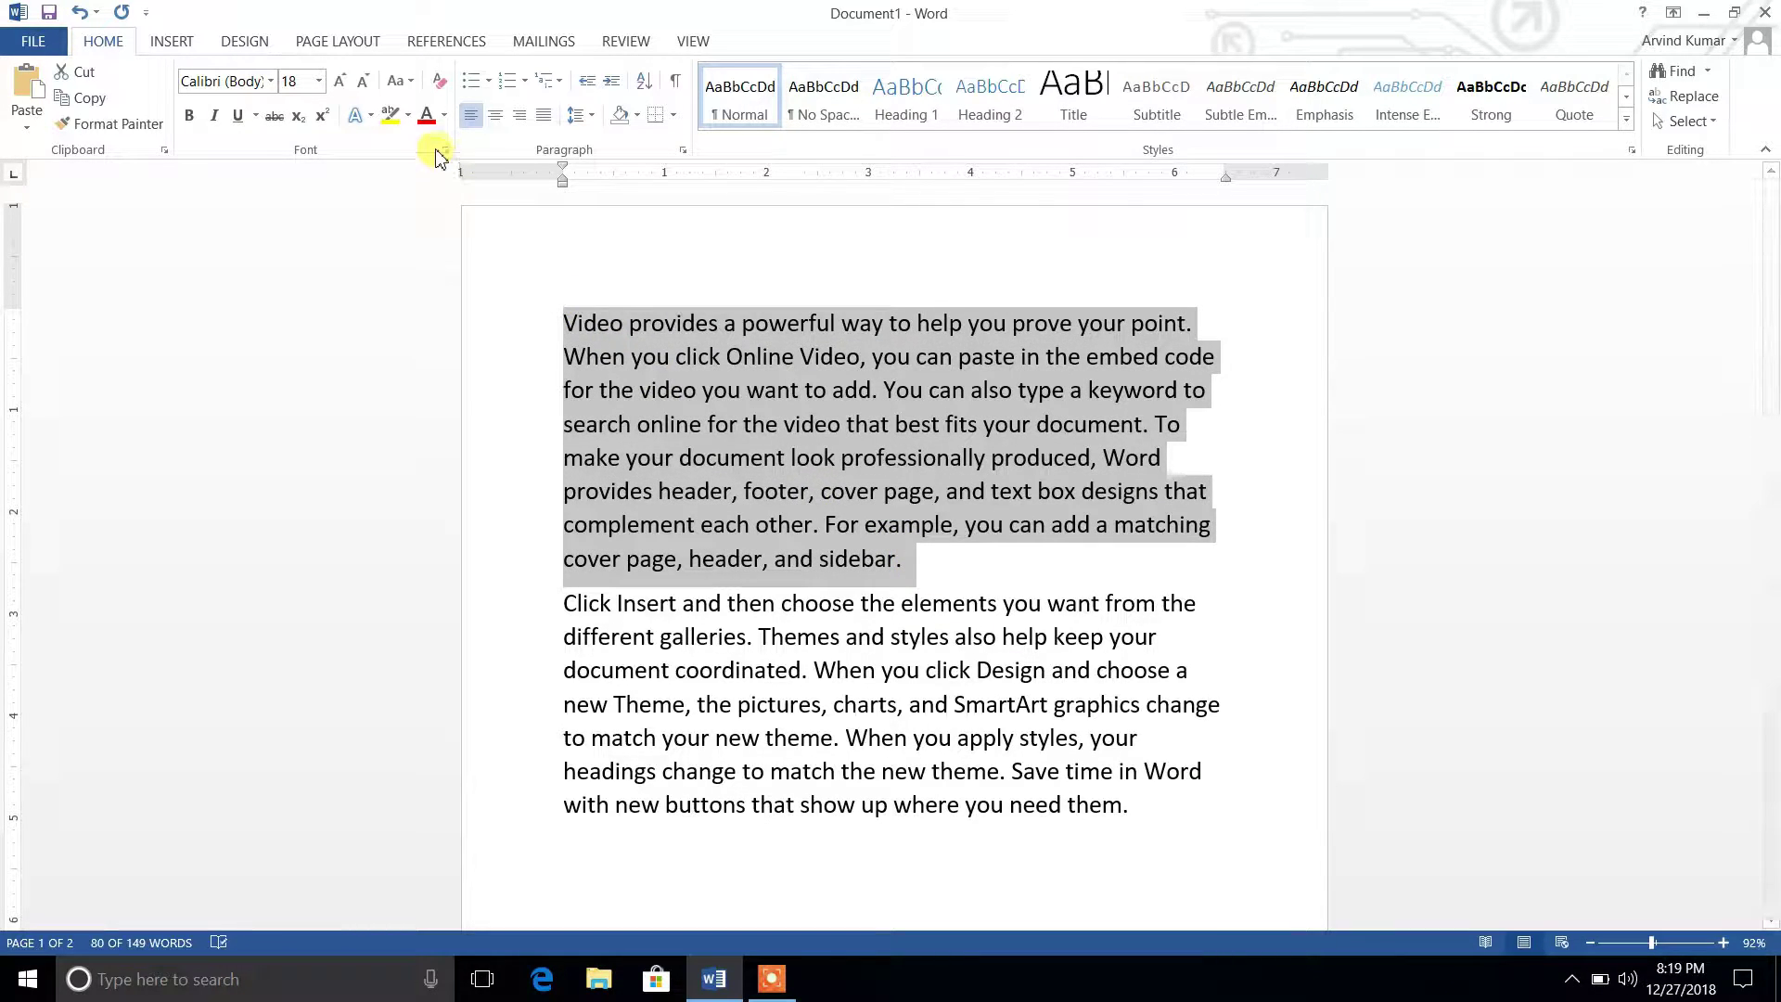
pyautogui.click(427, 120)
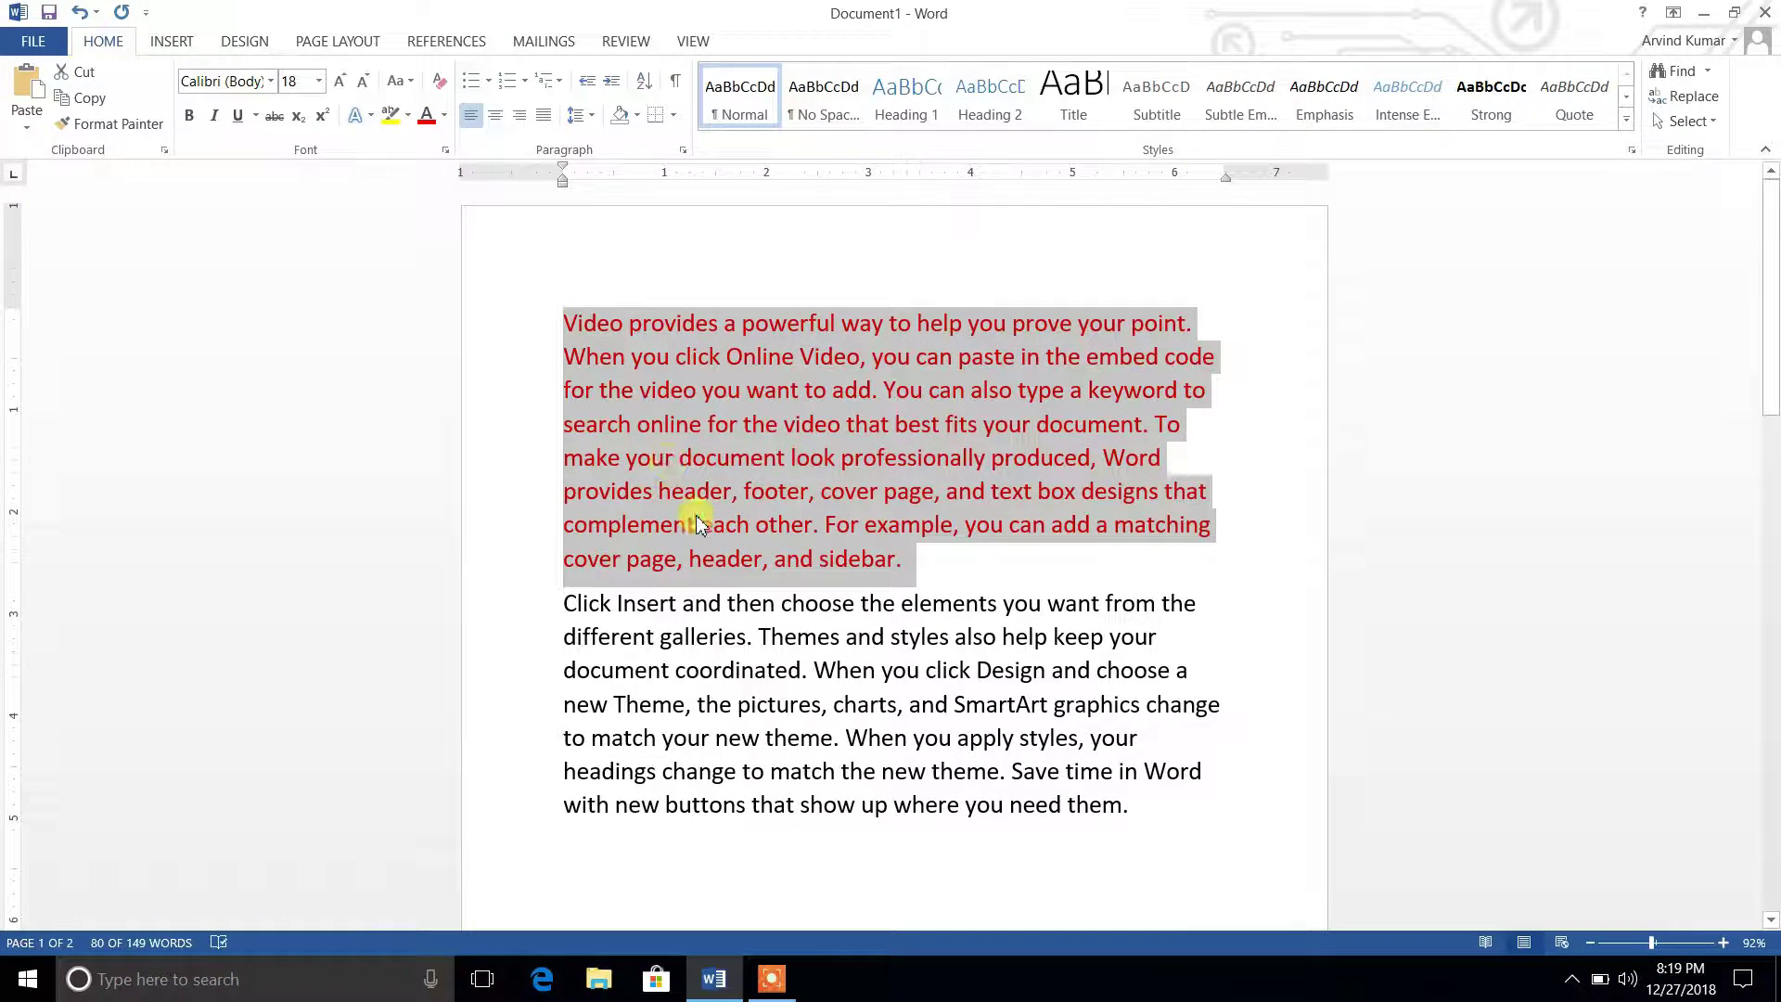
pyautogui.moveTo(563, 601); pyautogui.dragTo(1183, 799)
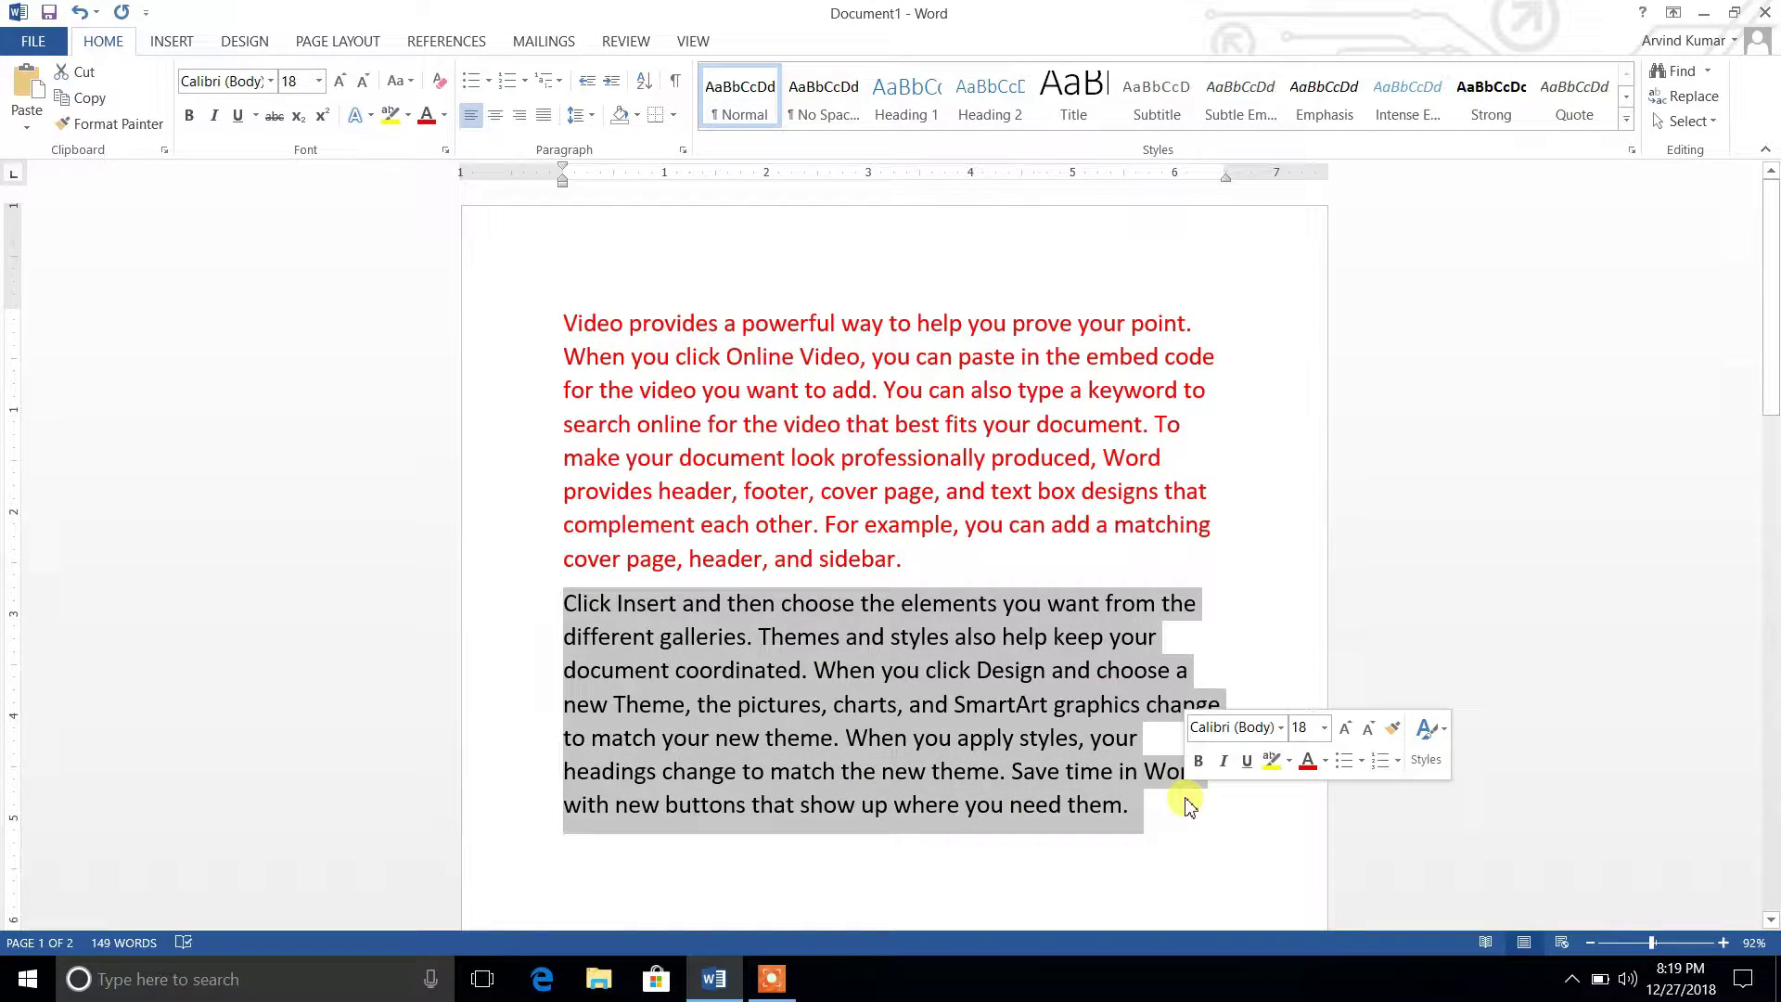
pyautogui.click(388, 117)
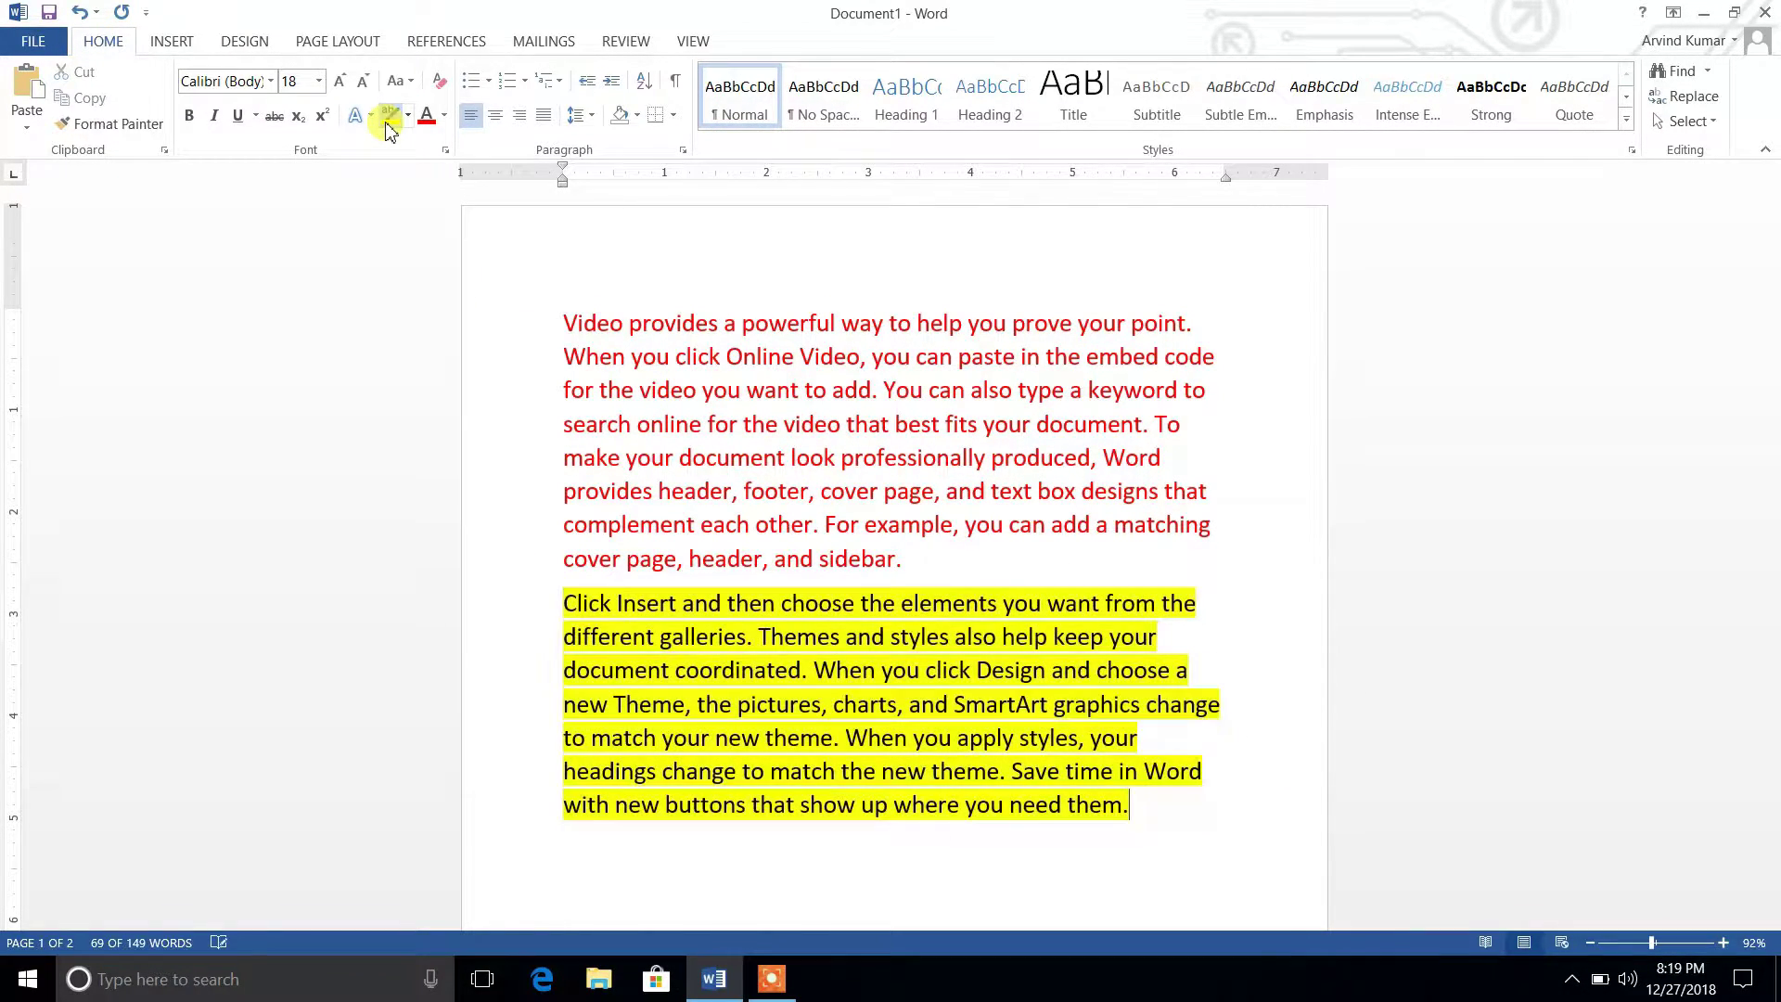
pyautogui.click(1030, 640)
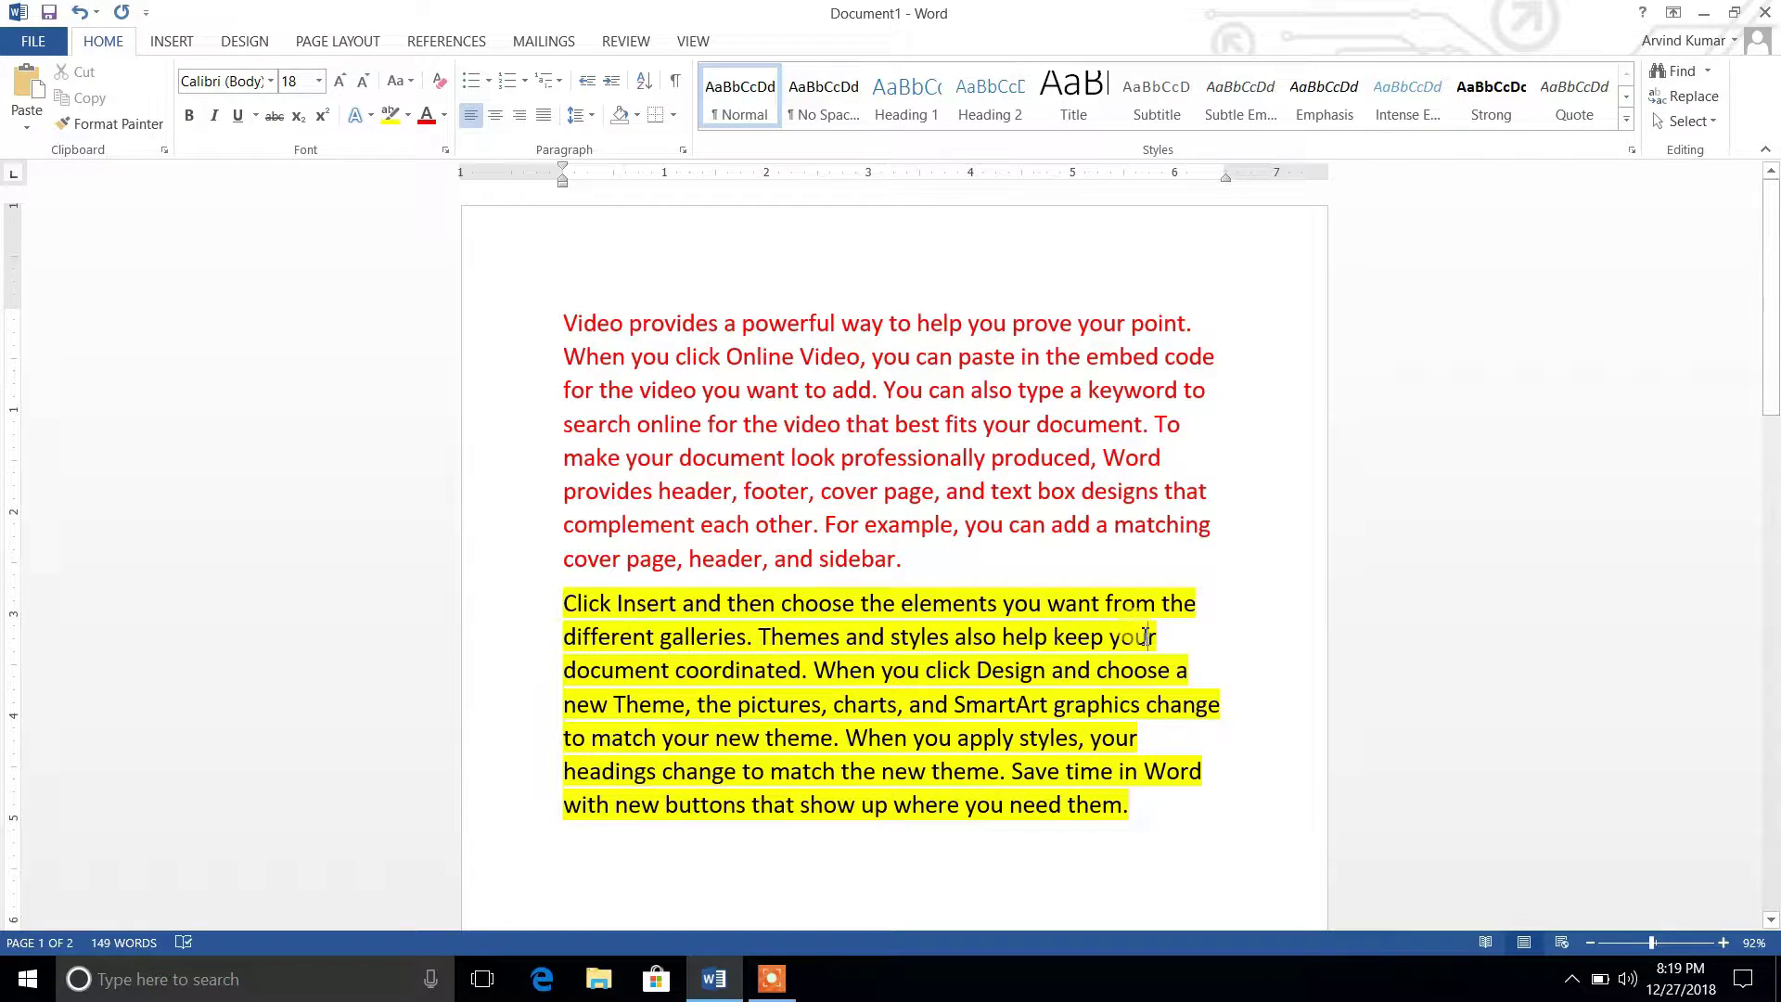